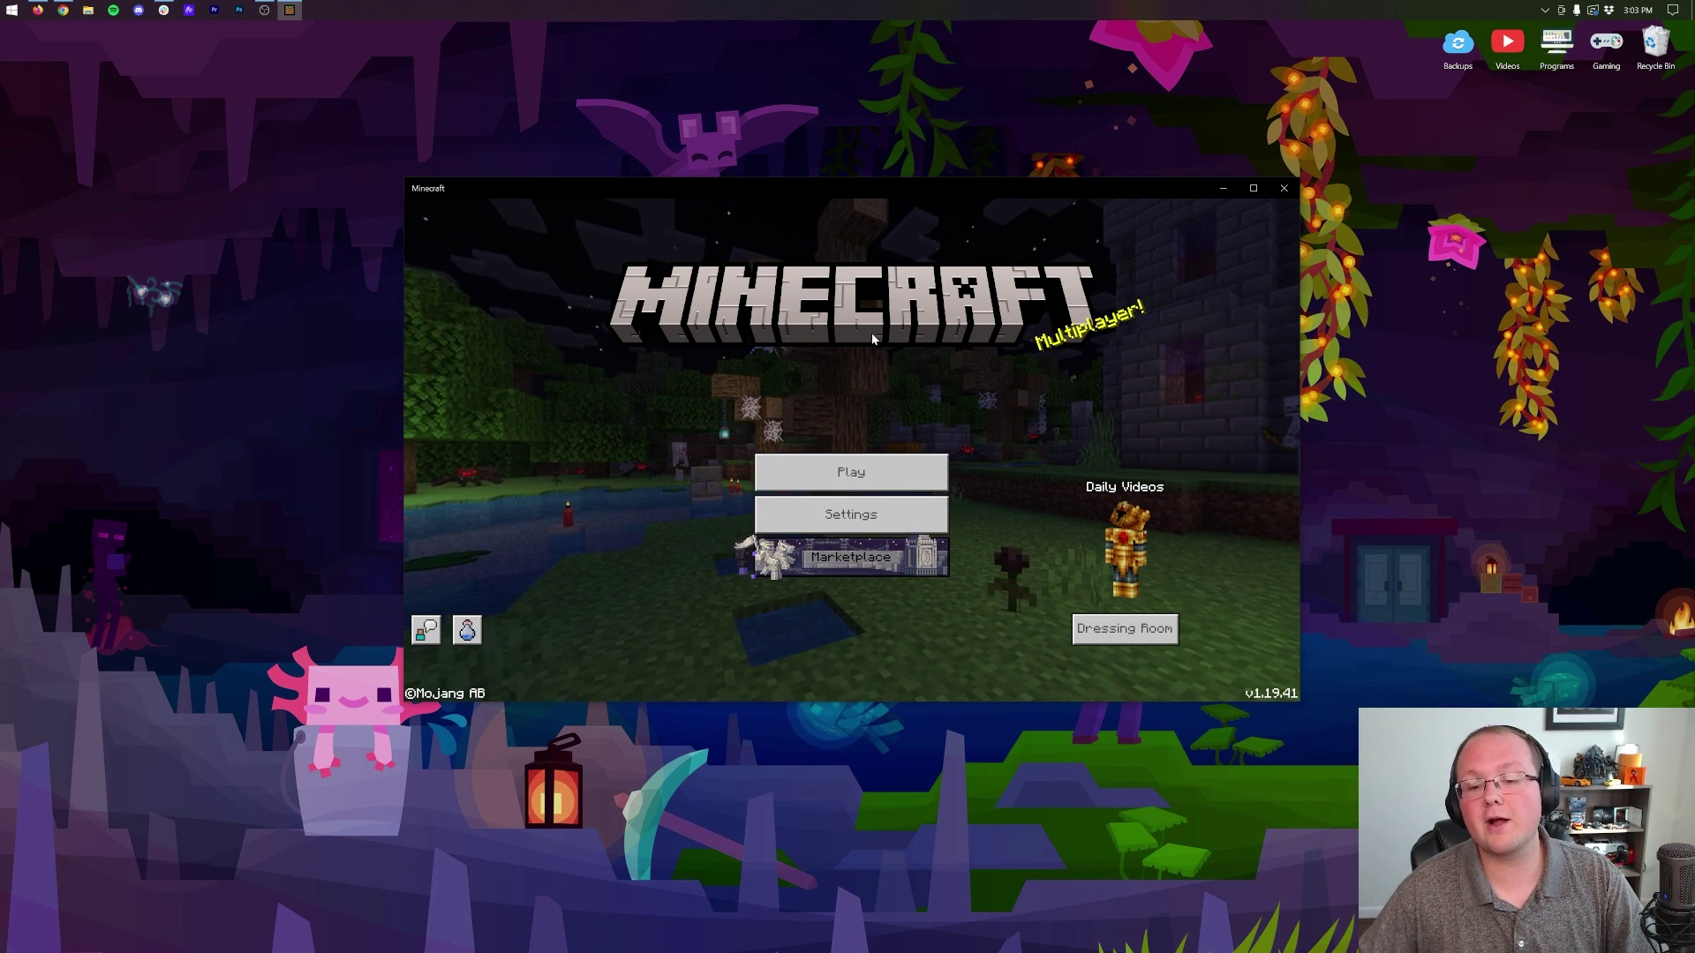
- Duplicate My World with Copy World from its edit settings
{"action": "left_click", "coordinate": [840, 469]}
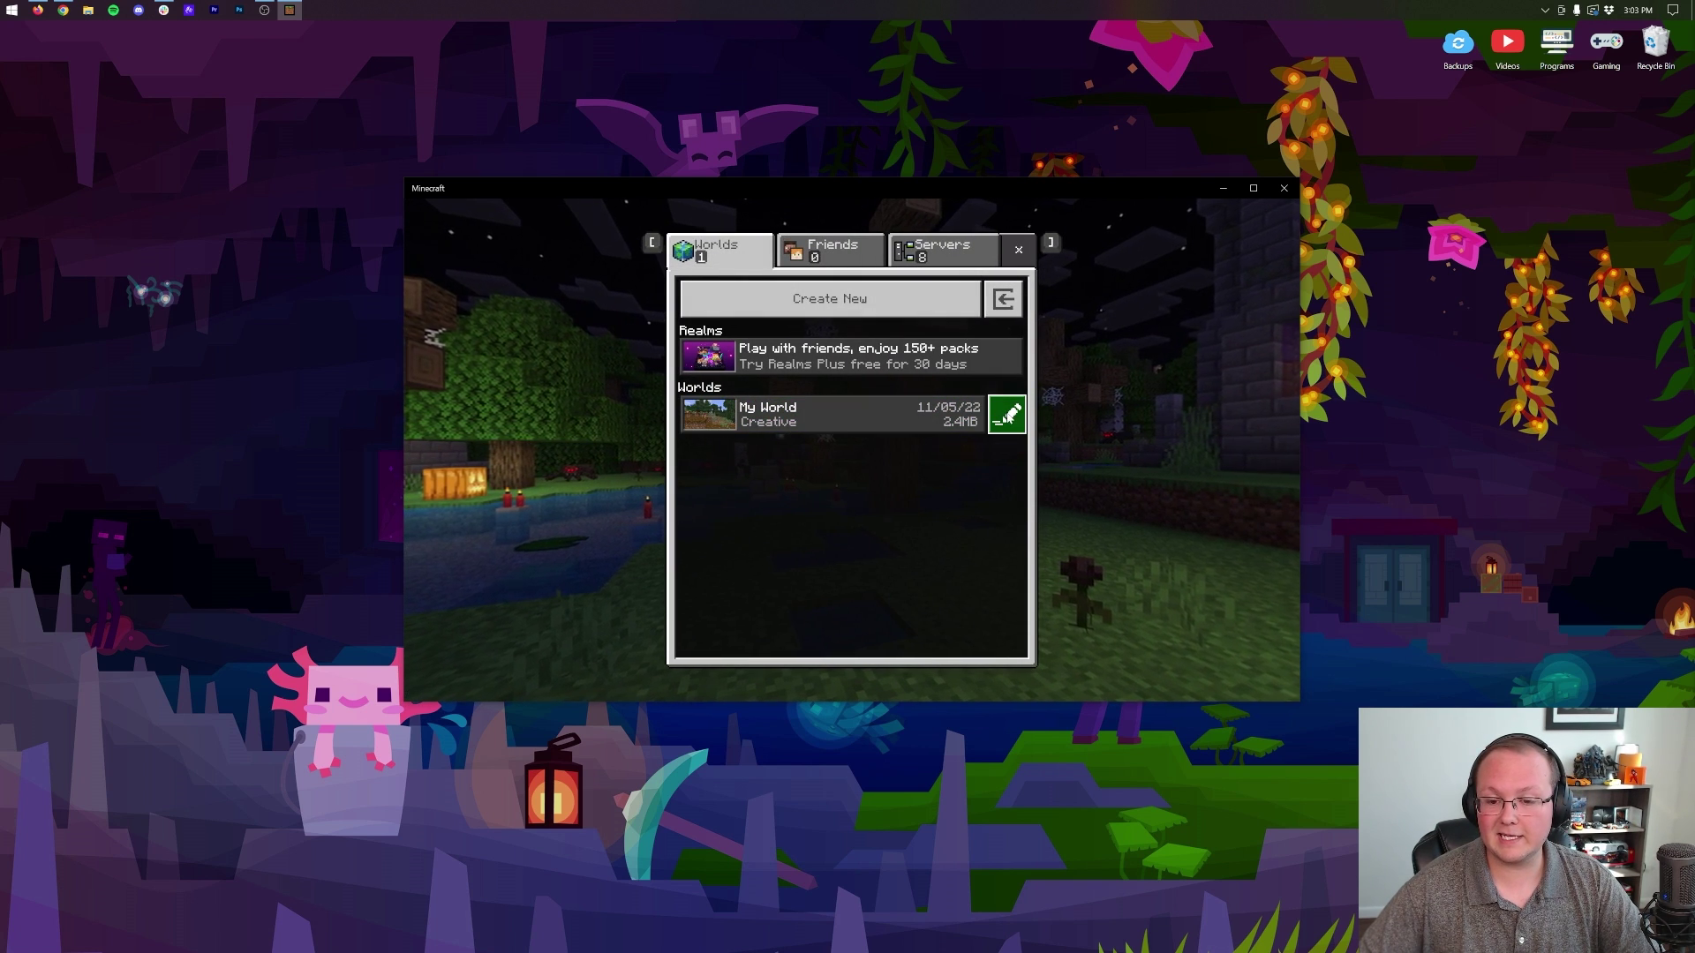
{"action": "left_click", "coordinate": [1012, 425]}
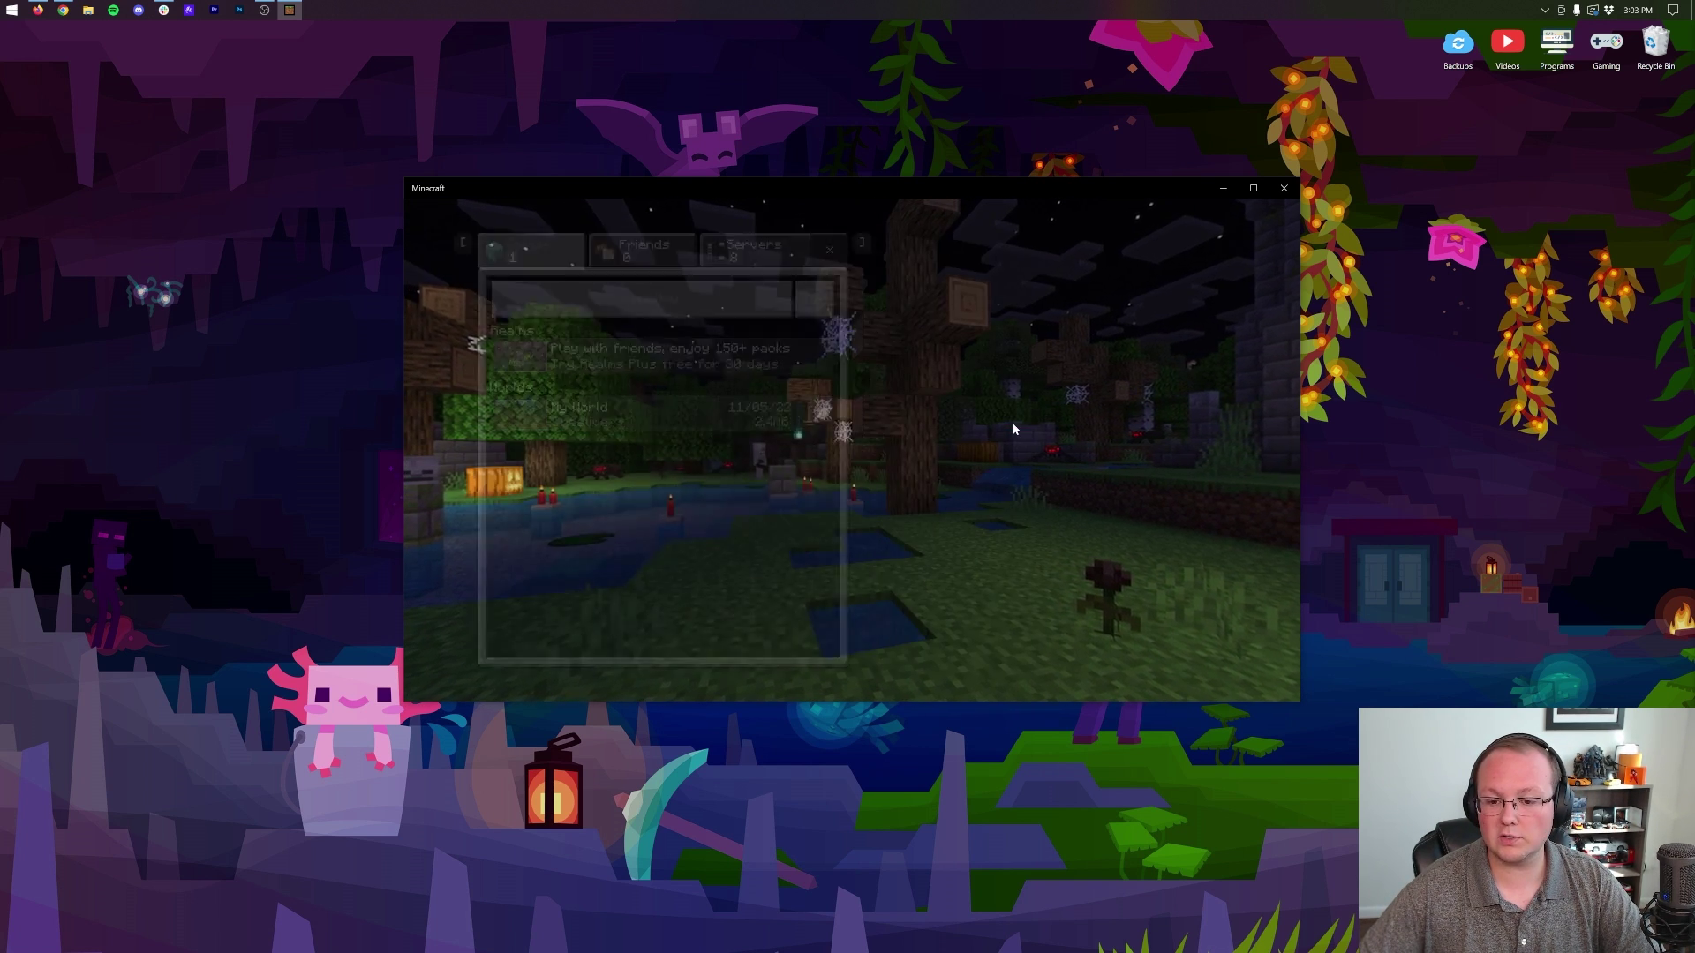
{"action": "scroll", "coordinate": [935, 519], "scroll_direction": "down", "scroll_amount": 15}
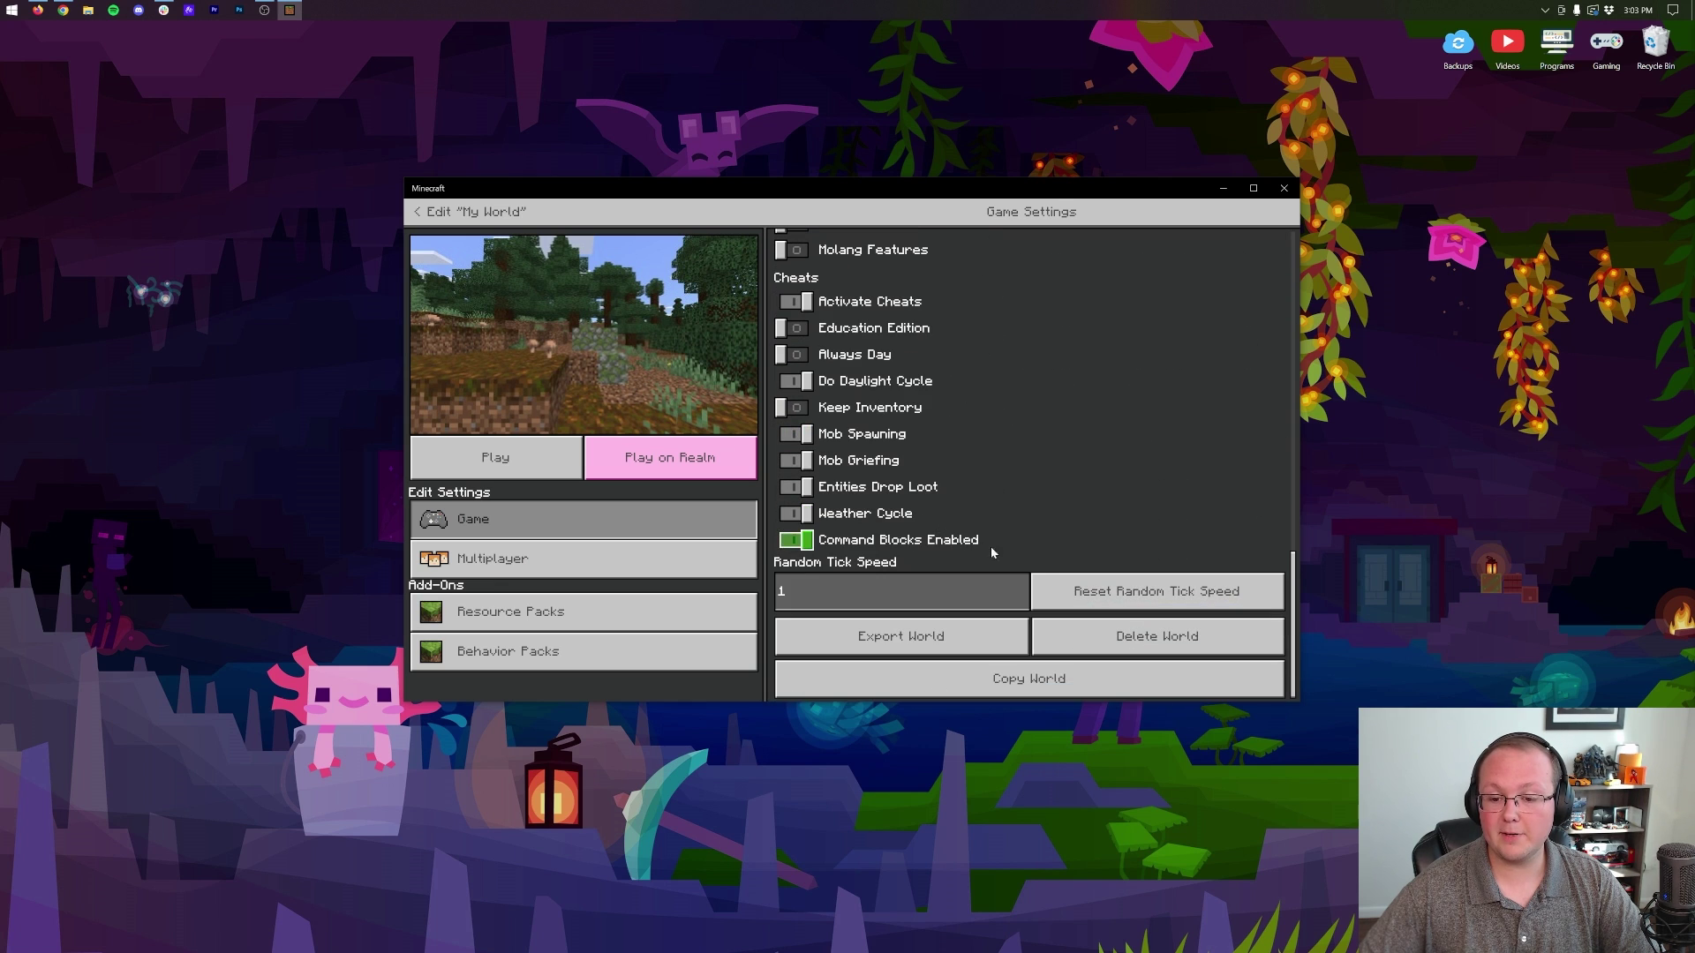
{"action": "left_click", "coordinate": [1015, 678]}
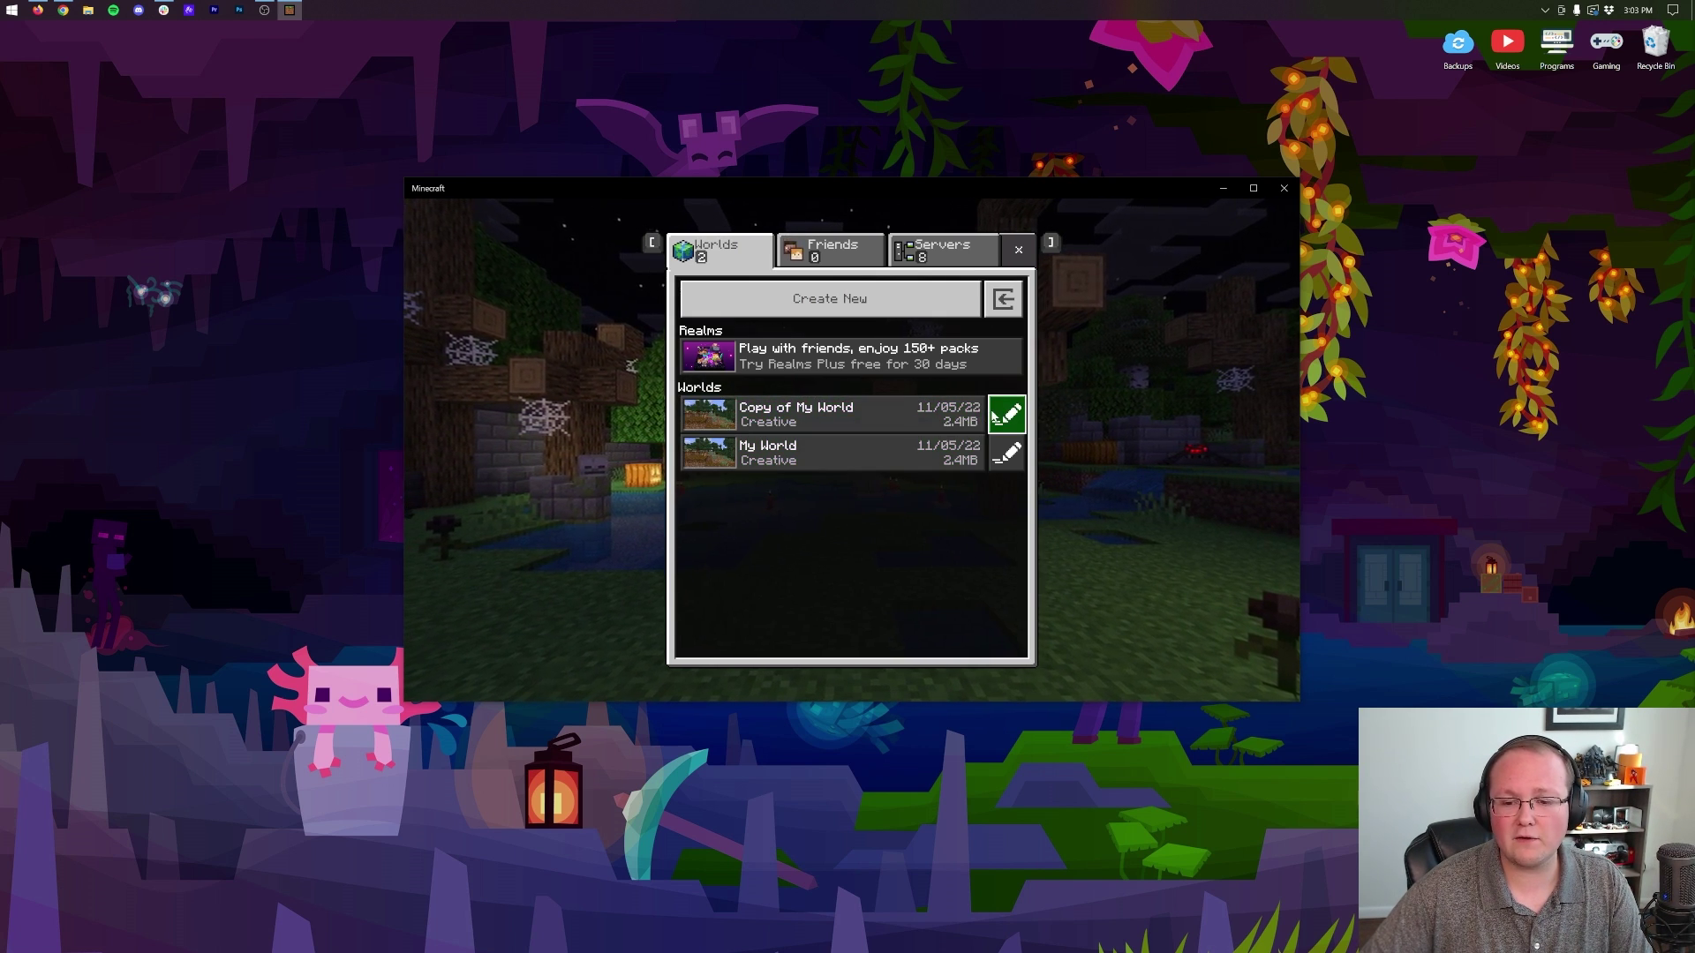
- Delete the 'Copy of My World' duplicate and reopen My World's settings
{"action": "left_click", "coordinate": [994, 417]}
{"action": "scroll", "coordinate": [1056, 585], "scroll_direction": "down", "scroll_amount": 10}
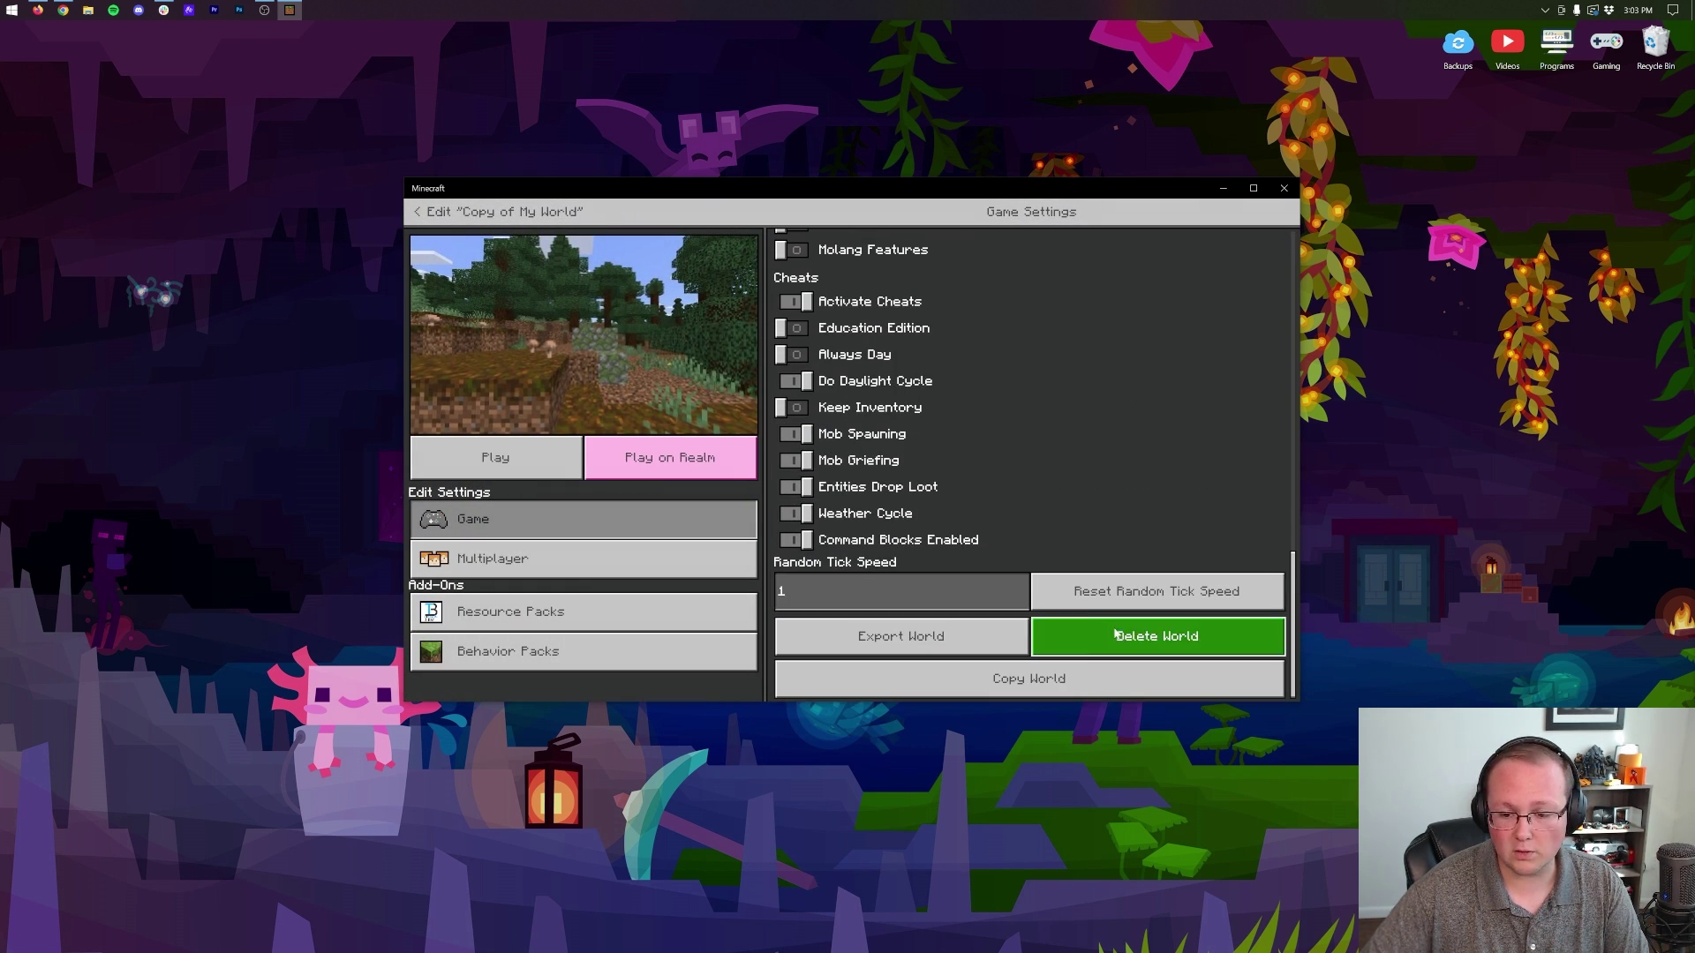
{"action": "left_click", "coordinate": [1117, 634]}
{"action": "left_click", "coordinate": [851, 489]}
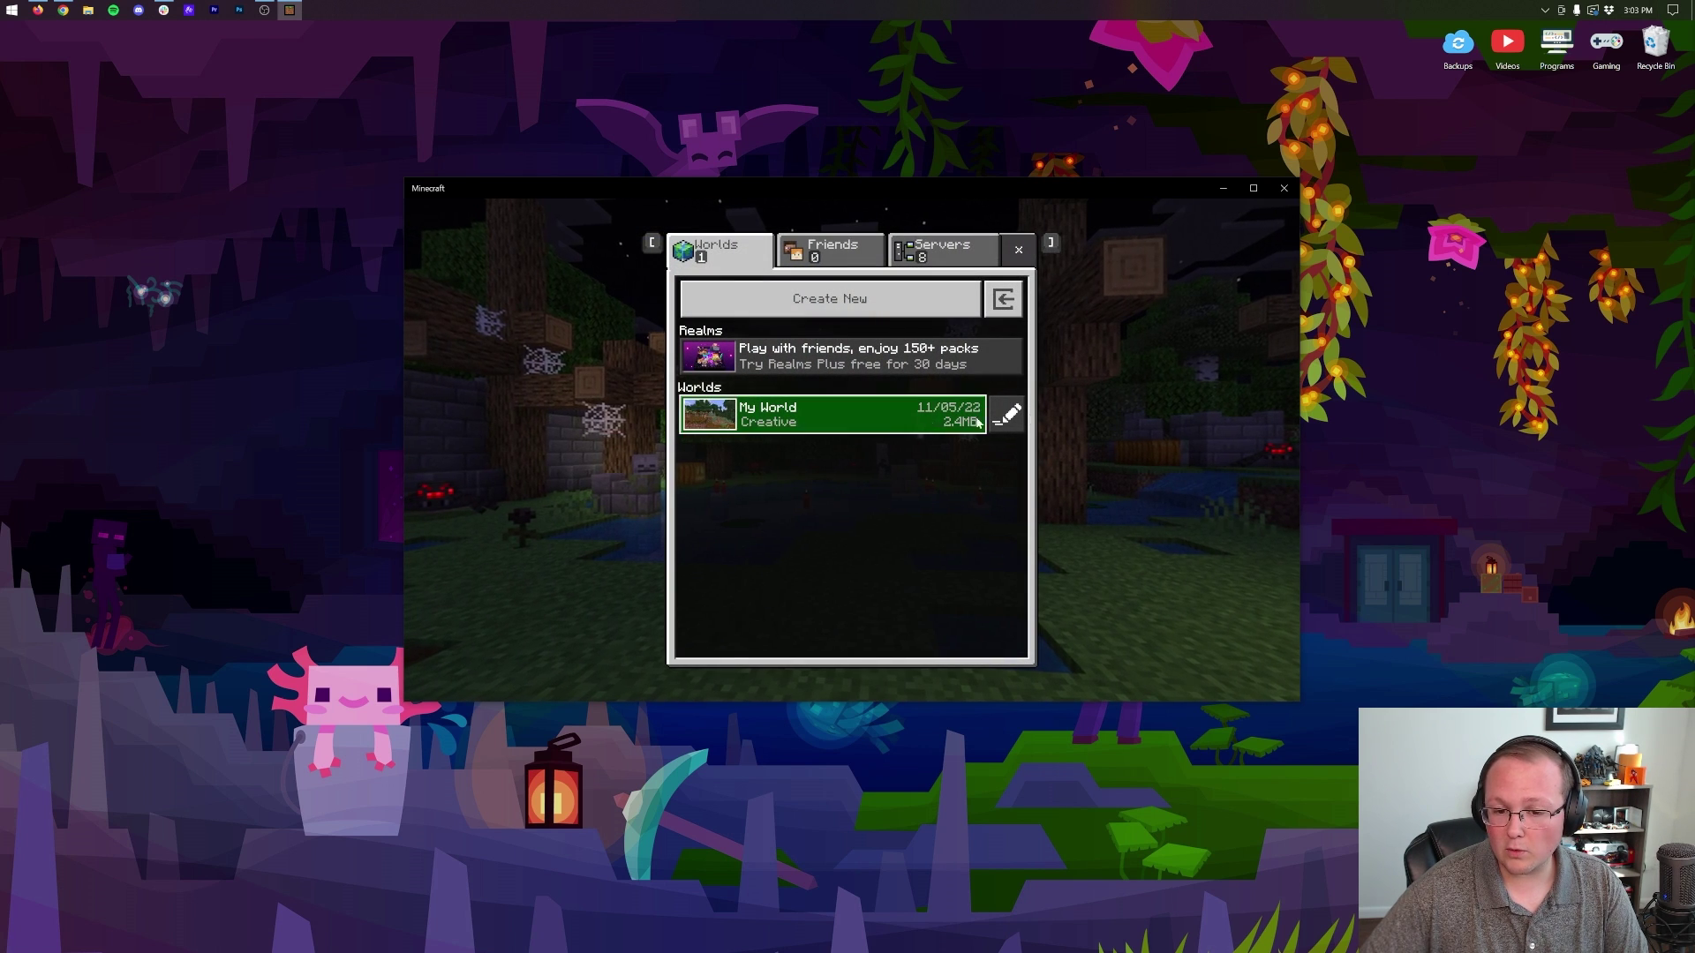
{"action": "left_click", "coordinate": [1007, 415]}
{"action": "scroll", "coordinate": [925, 530], "scroll_direction": "down", "scroll_amount": 10}
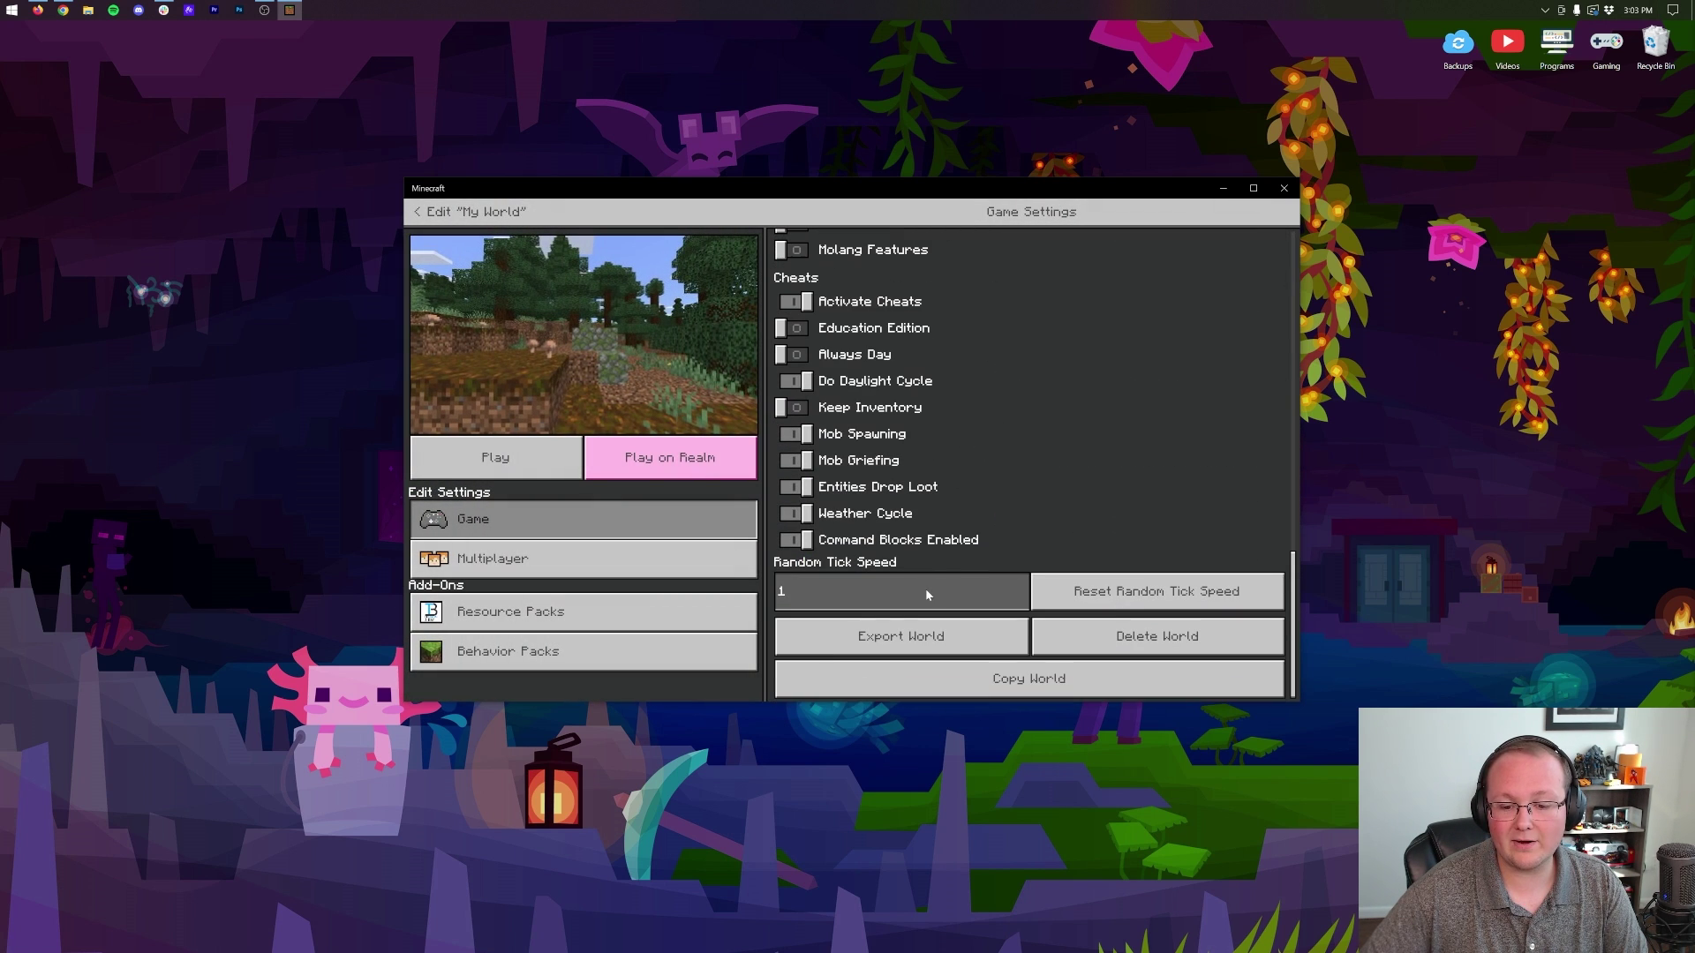
- Cancel the My World export, return to the world list, and minimize Minecraft
{"action": "left_click", "coordinate": [902, 637]}
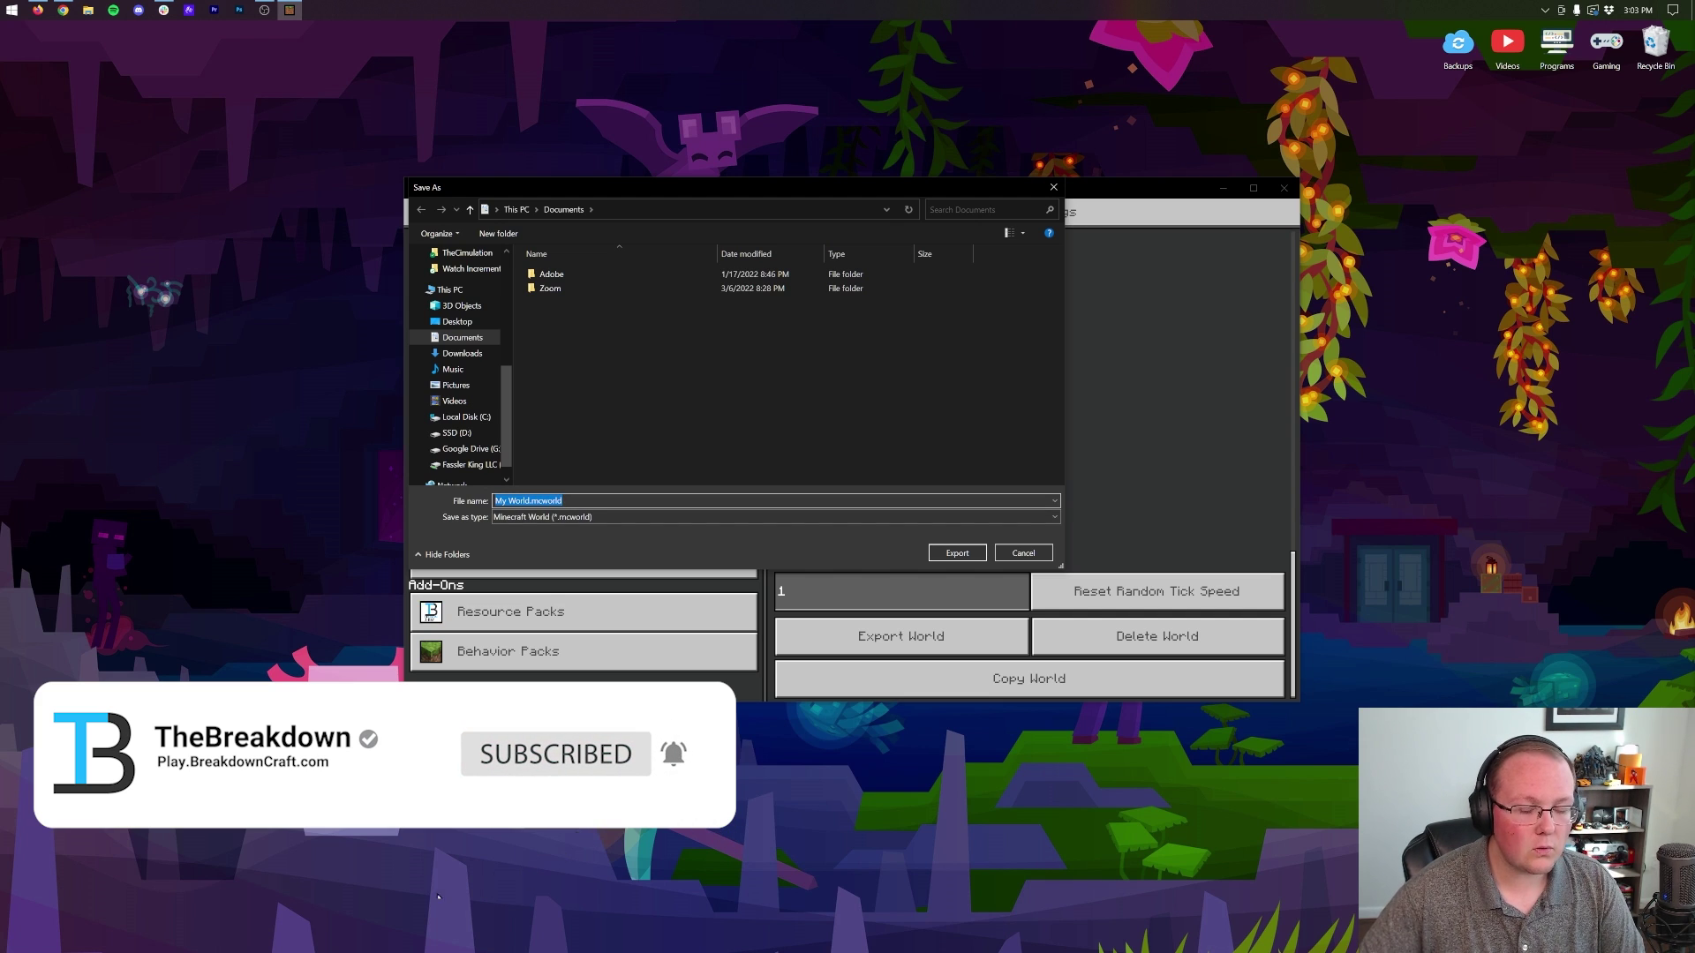
{"action": "left_click", "coordinate": [1025, 554]}
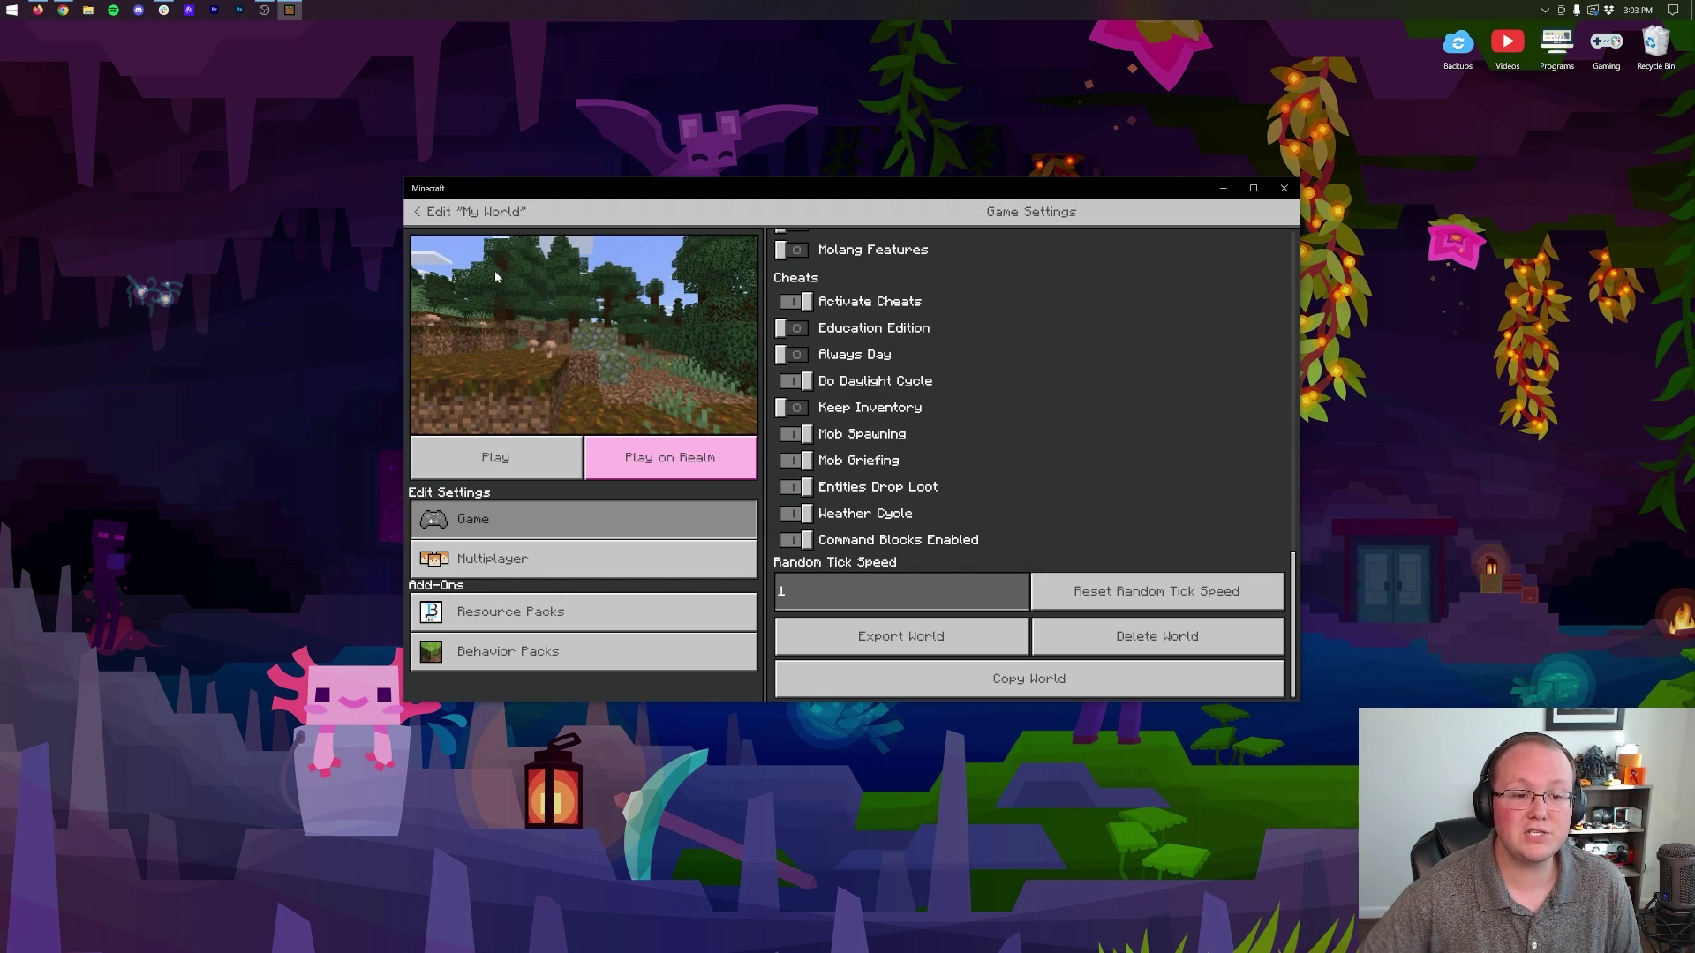
{"action": "left_click", "coordinate": [440, 220]}
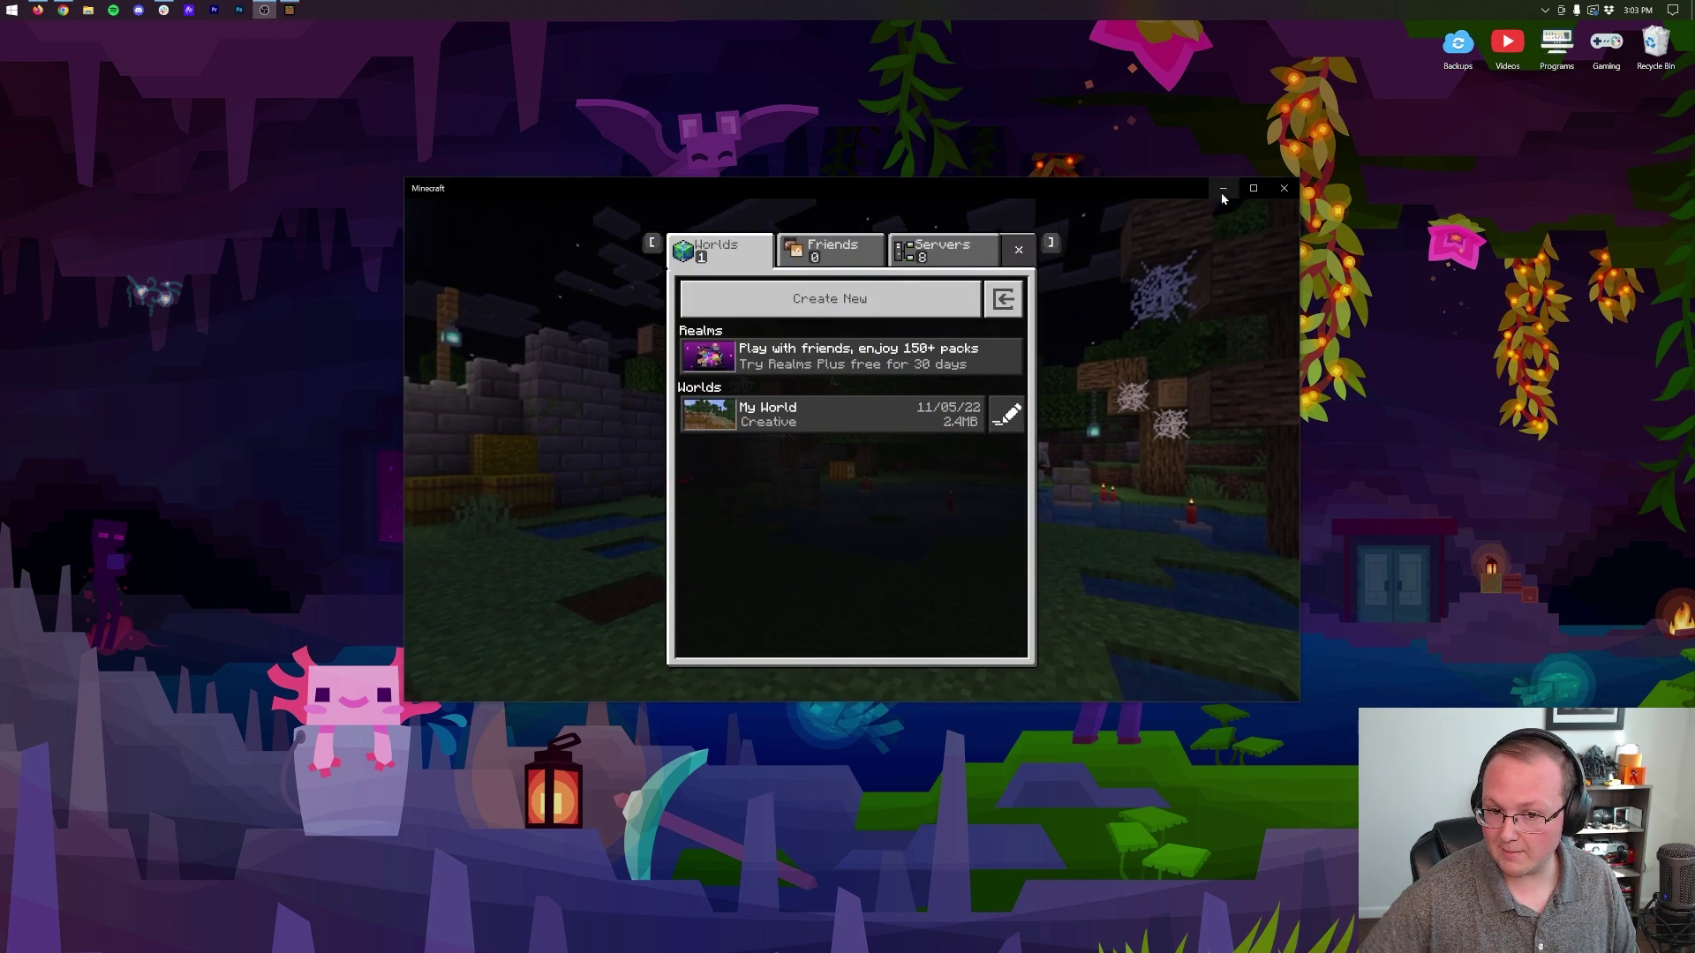
{"action": "left_click", "coordinate": [1221, 191]}
- Launch Run from the Start search and open %localappdata%
{"action": "left_click", "coordinate": [11, 9]}
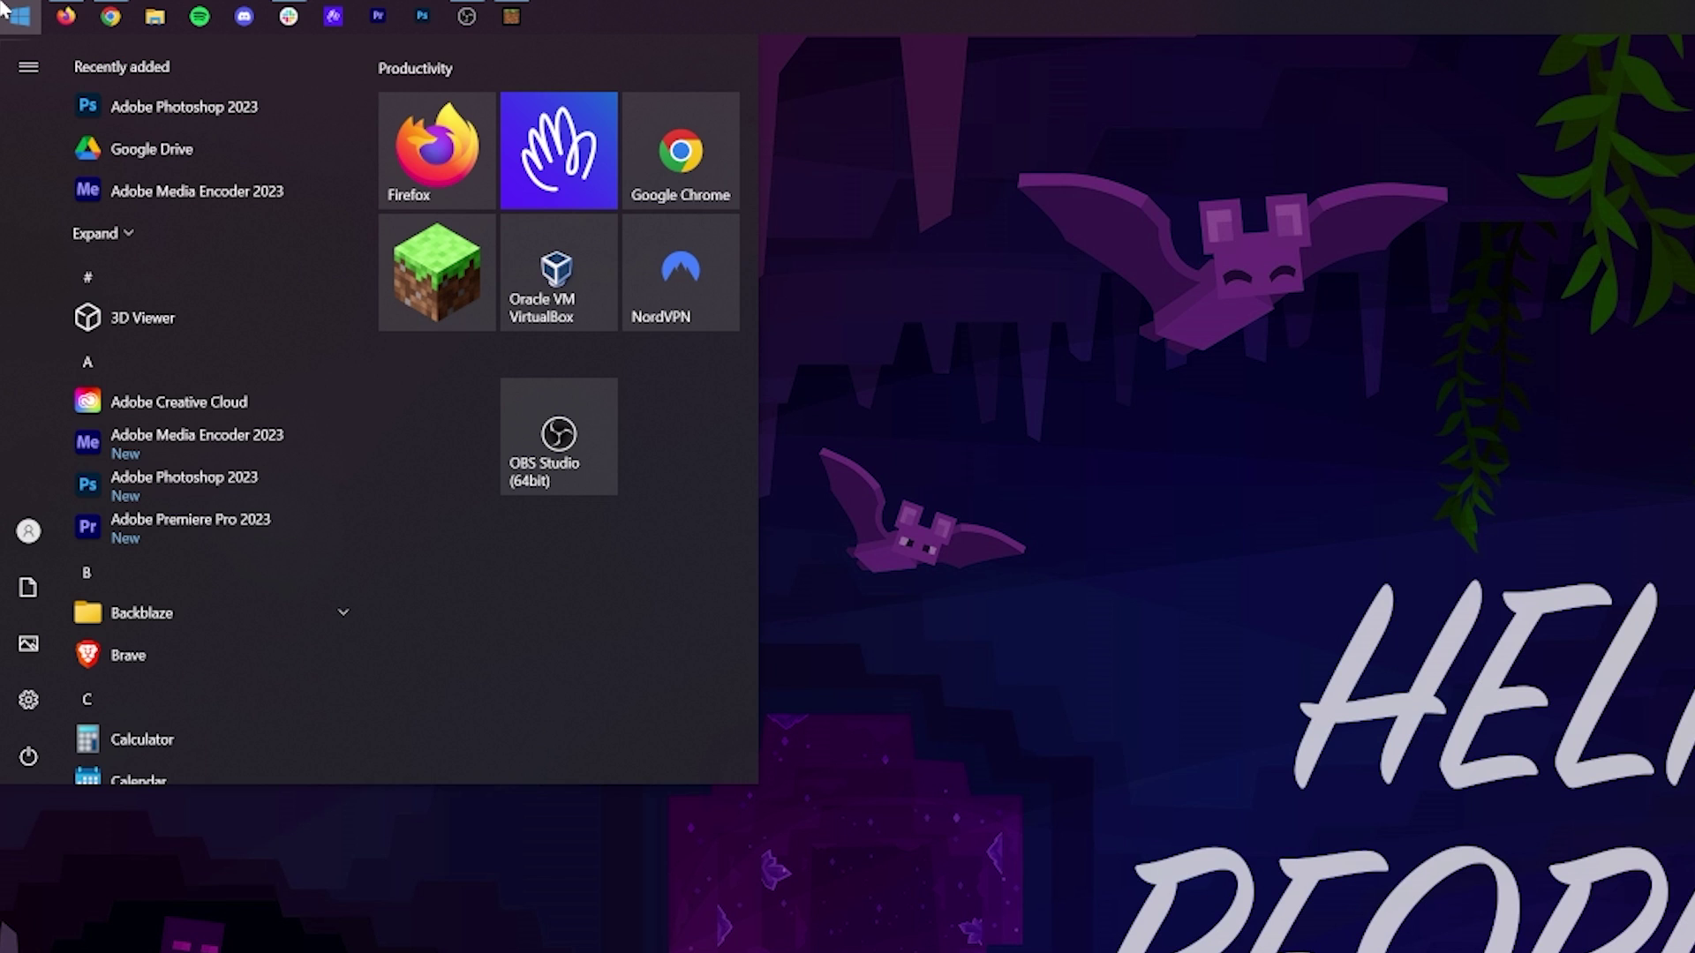
{"action": "type", "text": "run"}
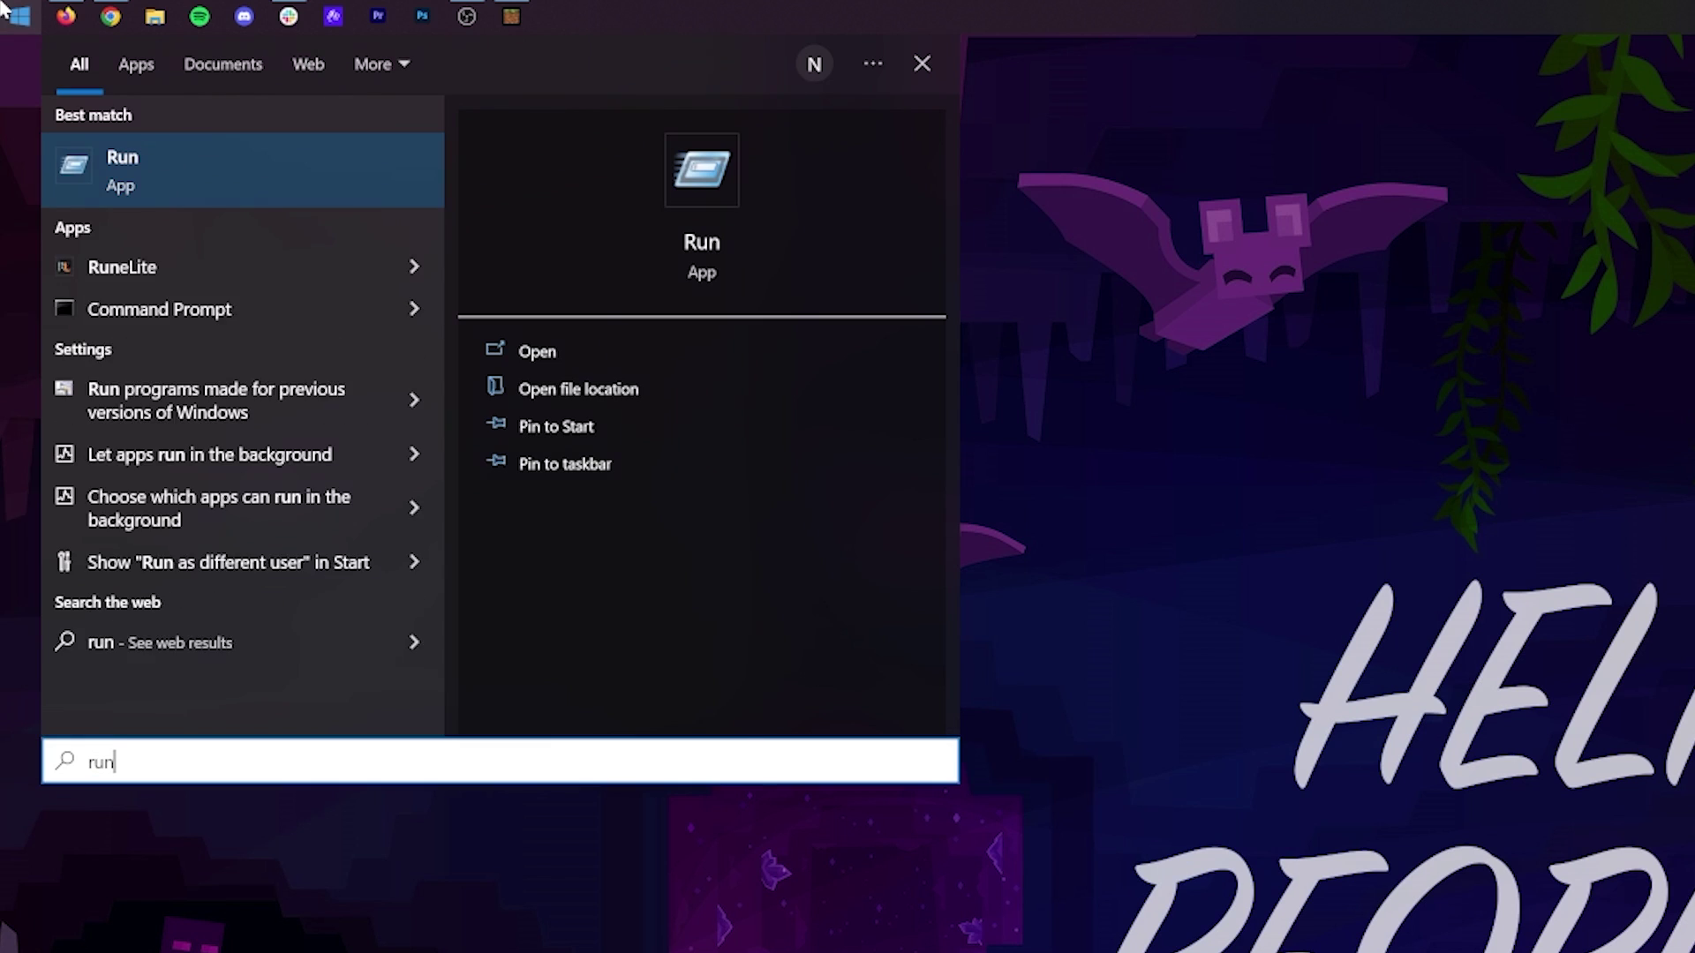
{"action": "left_click", "coordinate": [216, 163]}
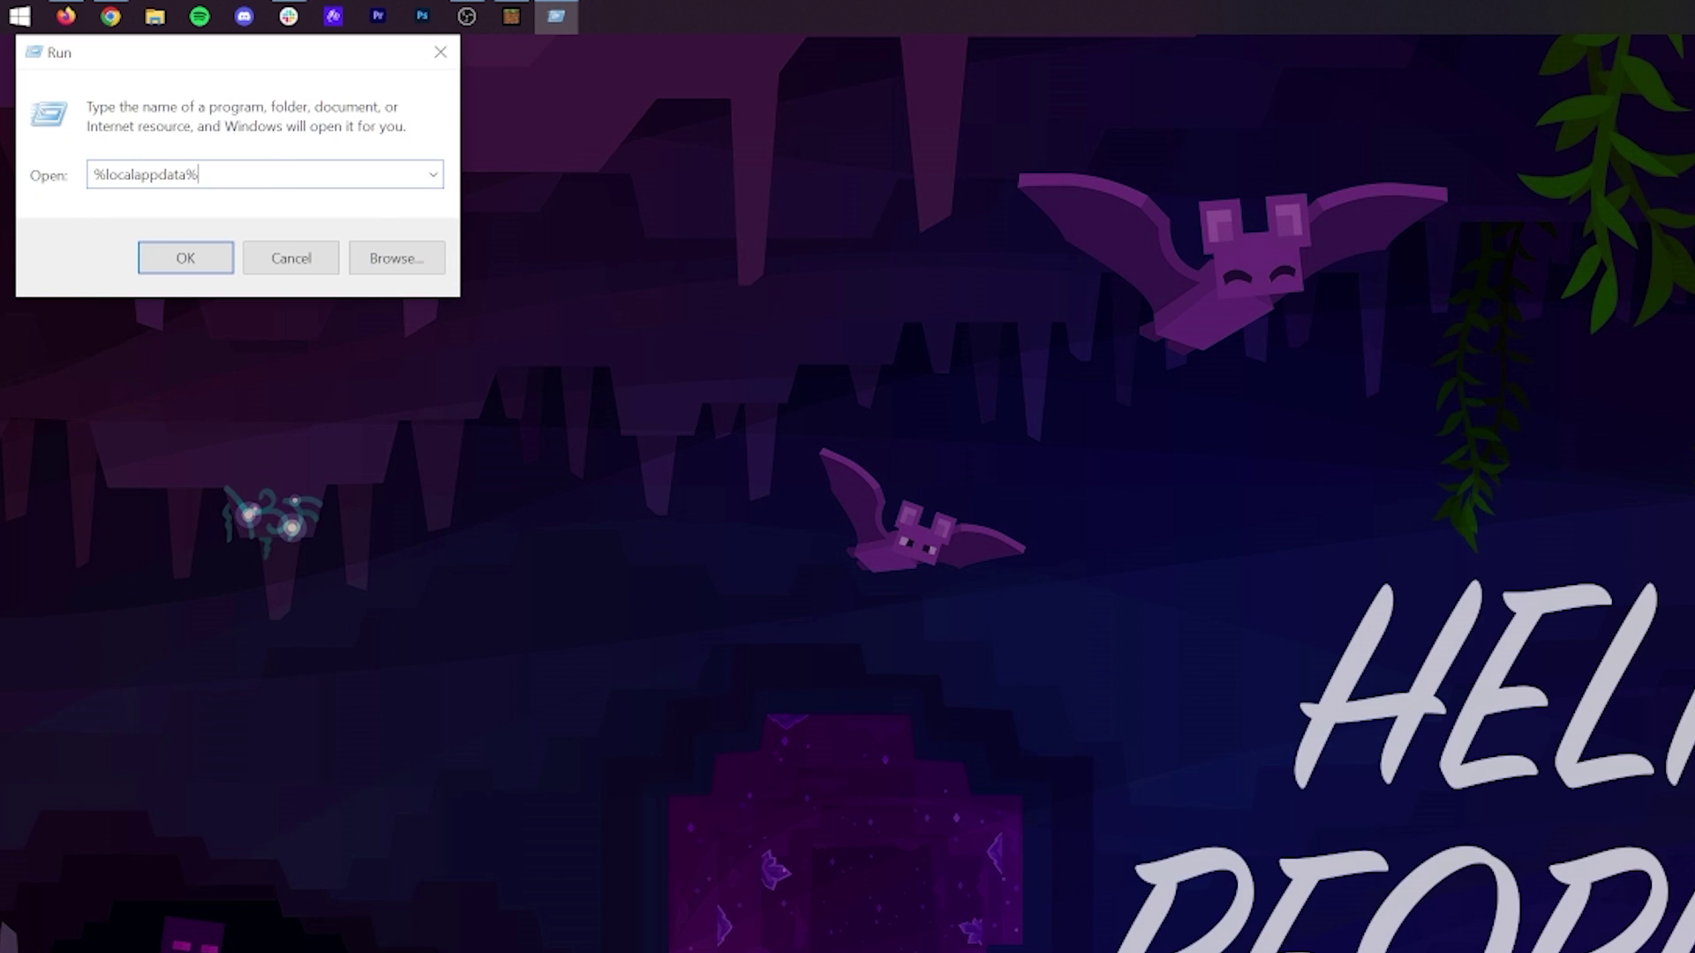
{"action": "type", "text": "%"}
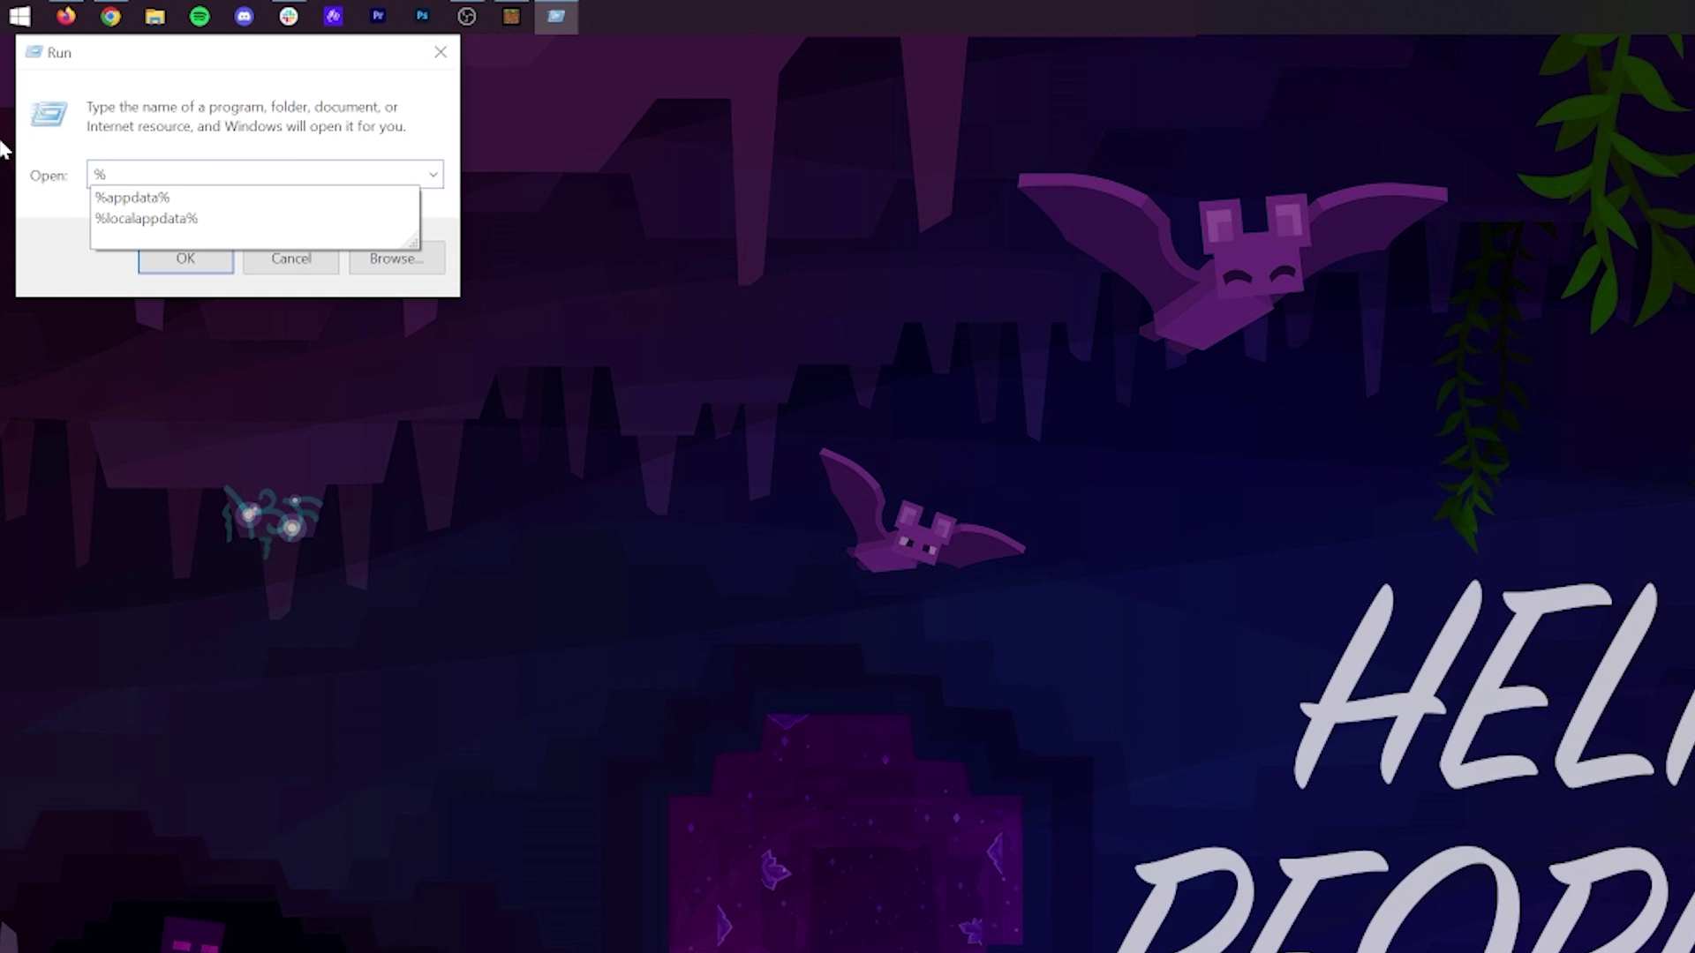
{"action": "type", "text": "localappdata%"}
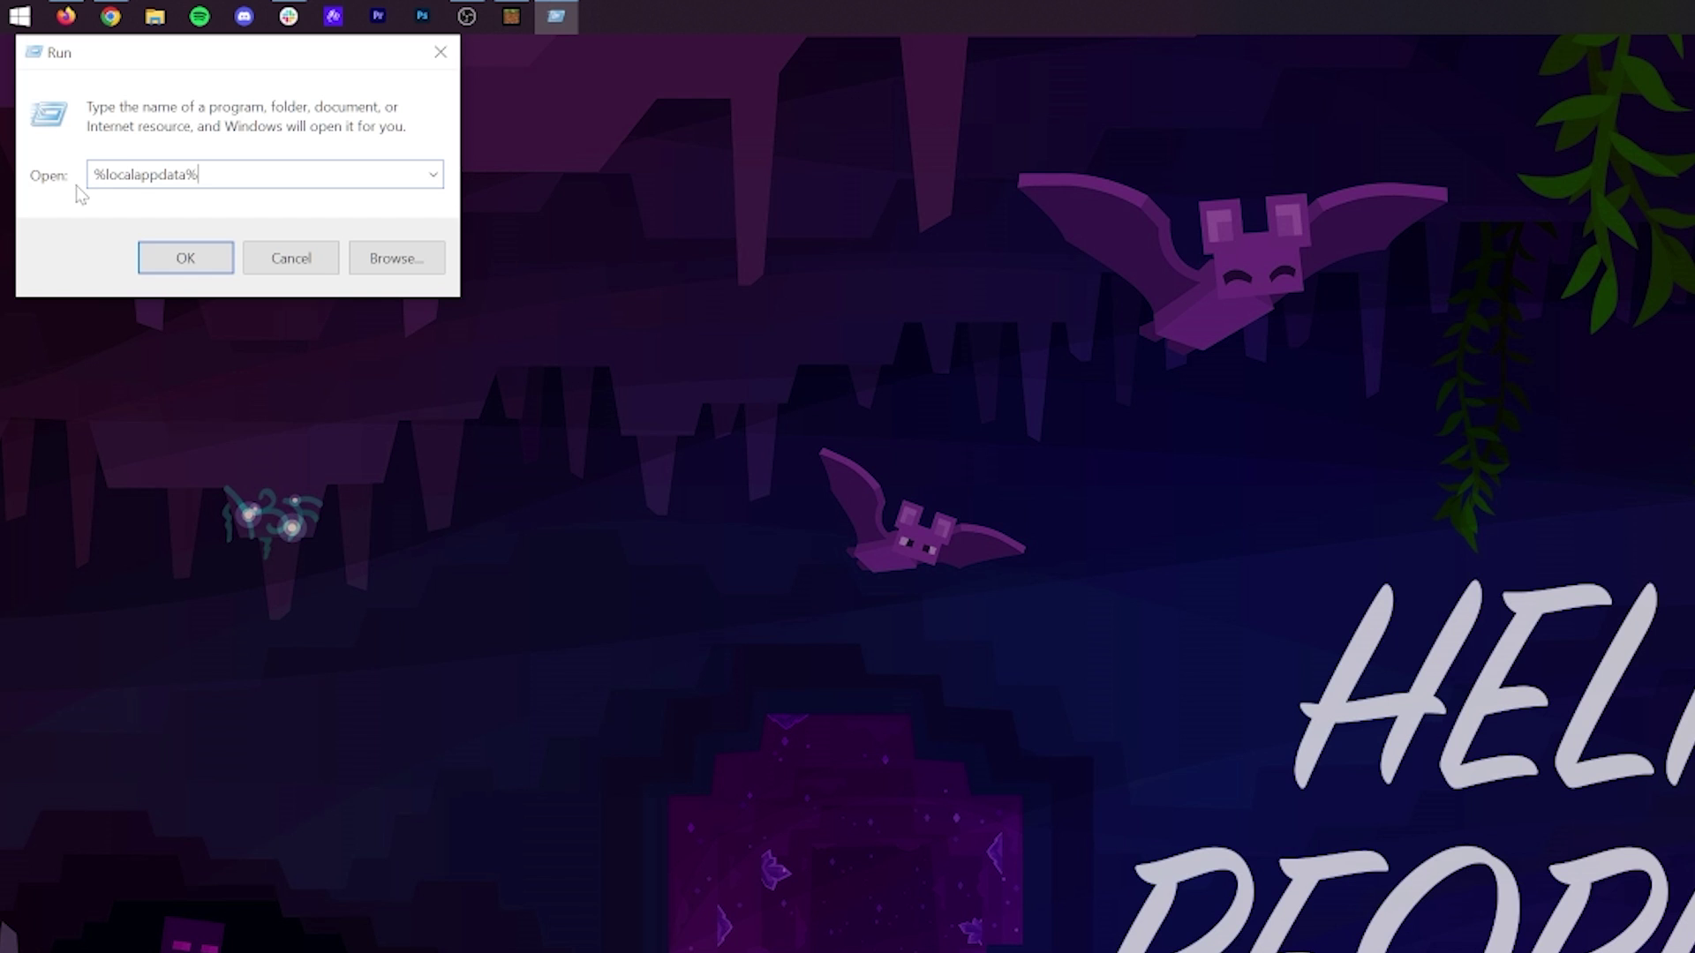
{"action": "left_click", "coordinate": [184, 261]}
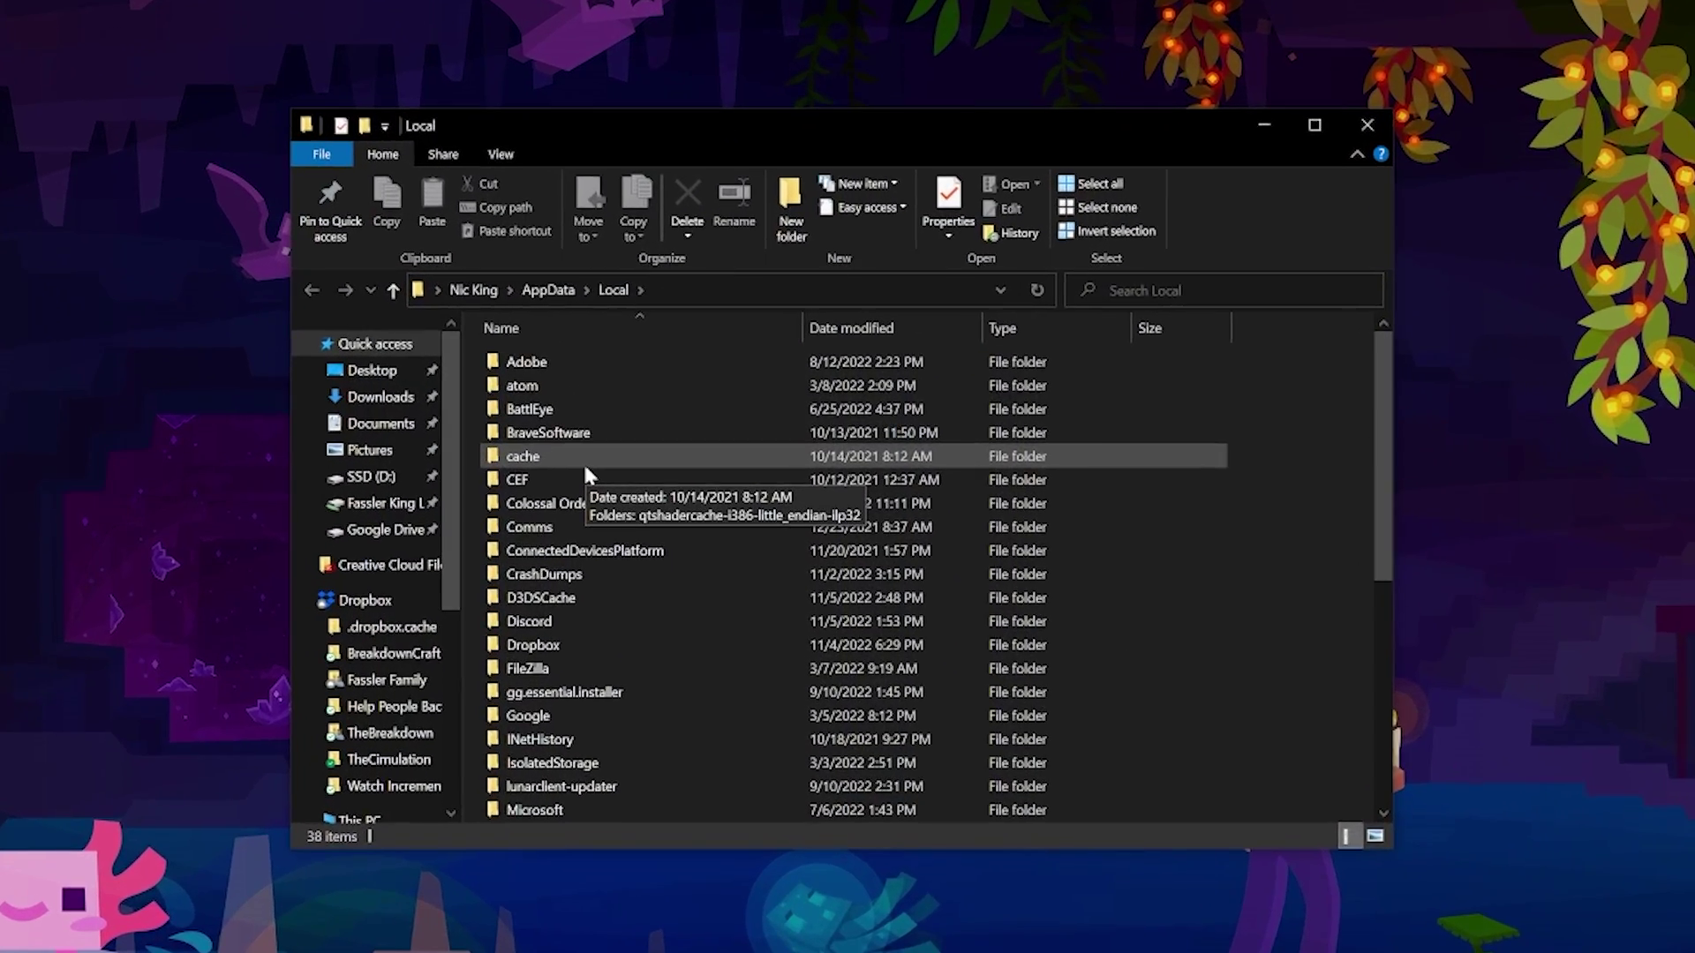
- Open Packages in AppData\Local and select the Microsoft.MinecraftUWP_8wekyb3d8bbwe folder
{"action": "scroll", "coordinate": [586, 474], "scroll_direction": "down", "scroll_amount": 2}
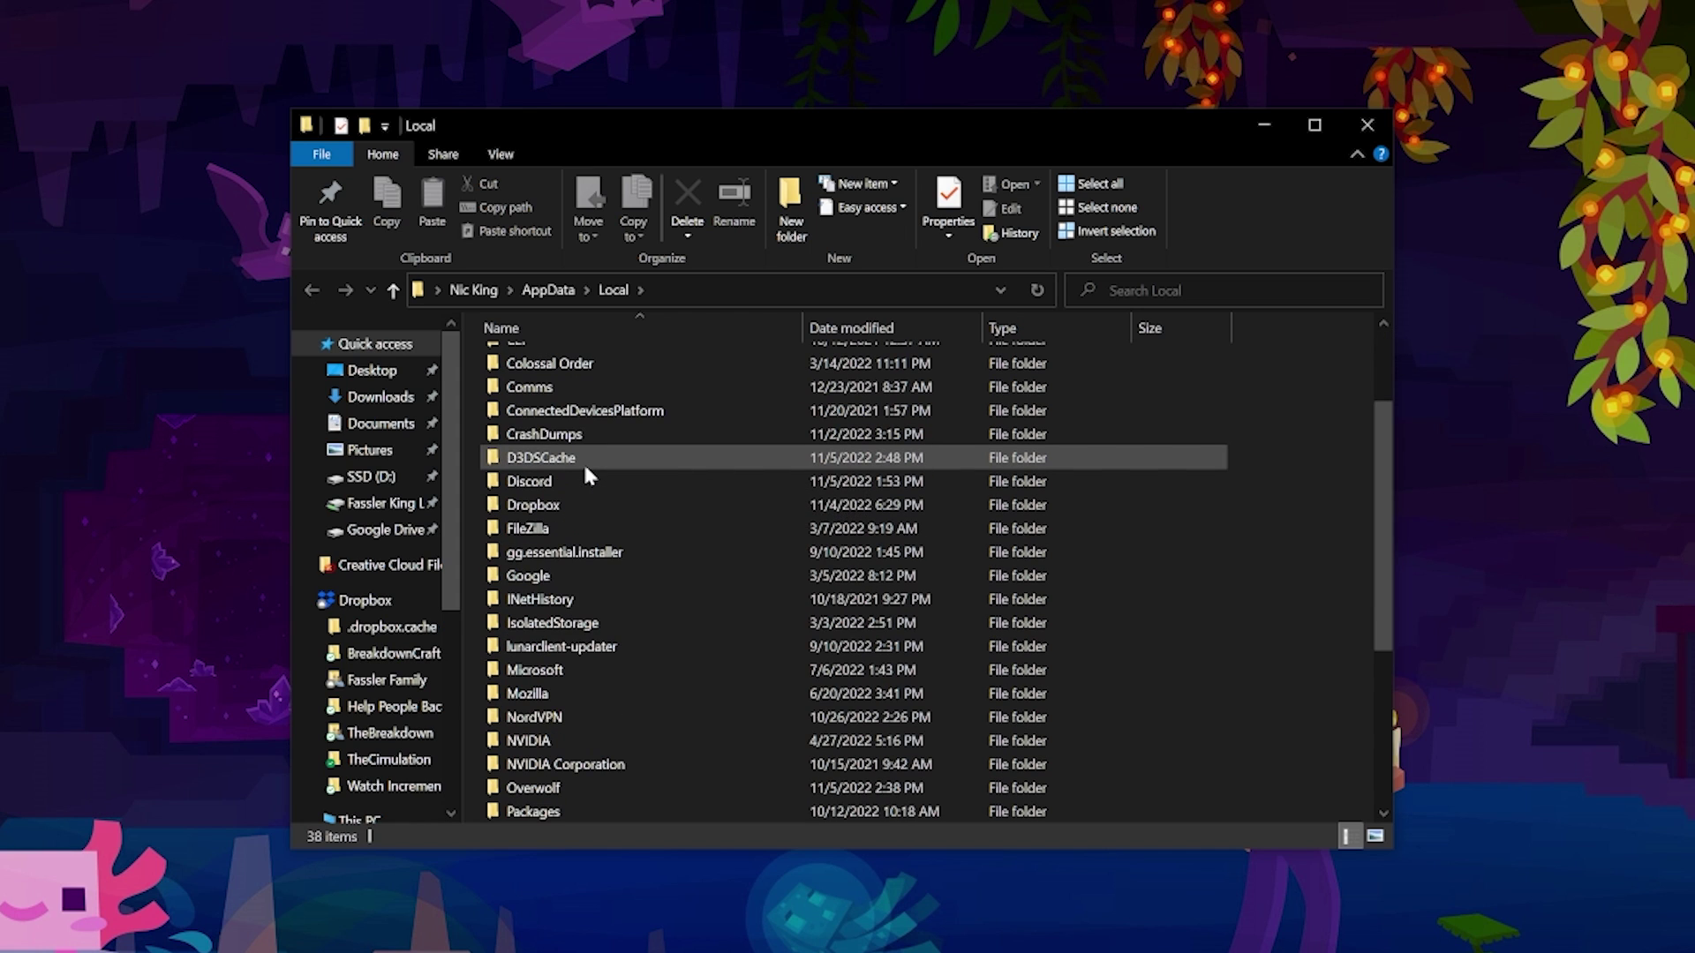
{"action": "scroll", "coordinate": [586, 505], "scroll_direction": "down", "scroll_amount": 4}
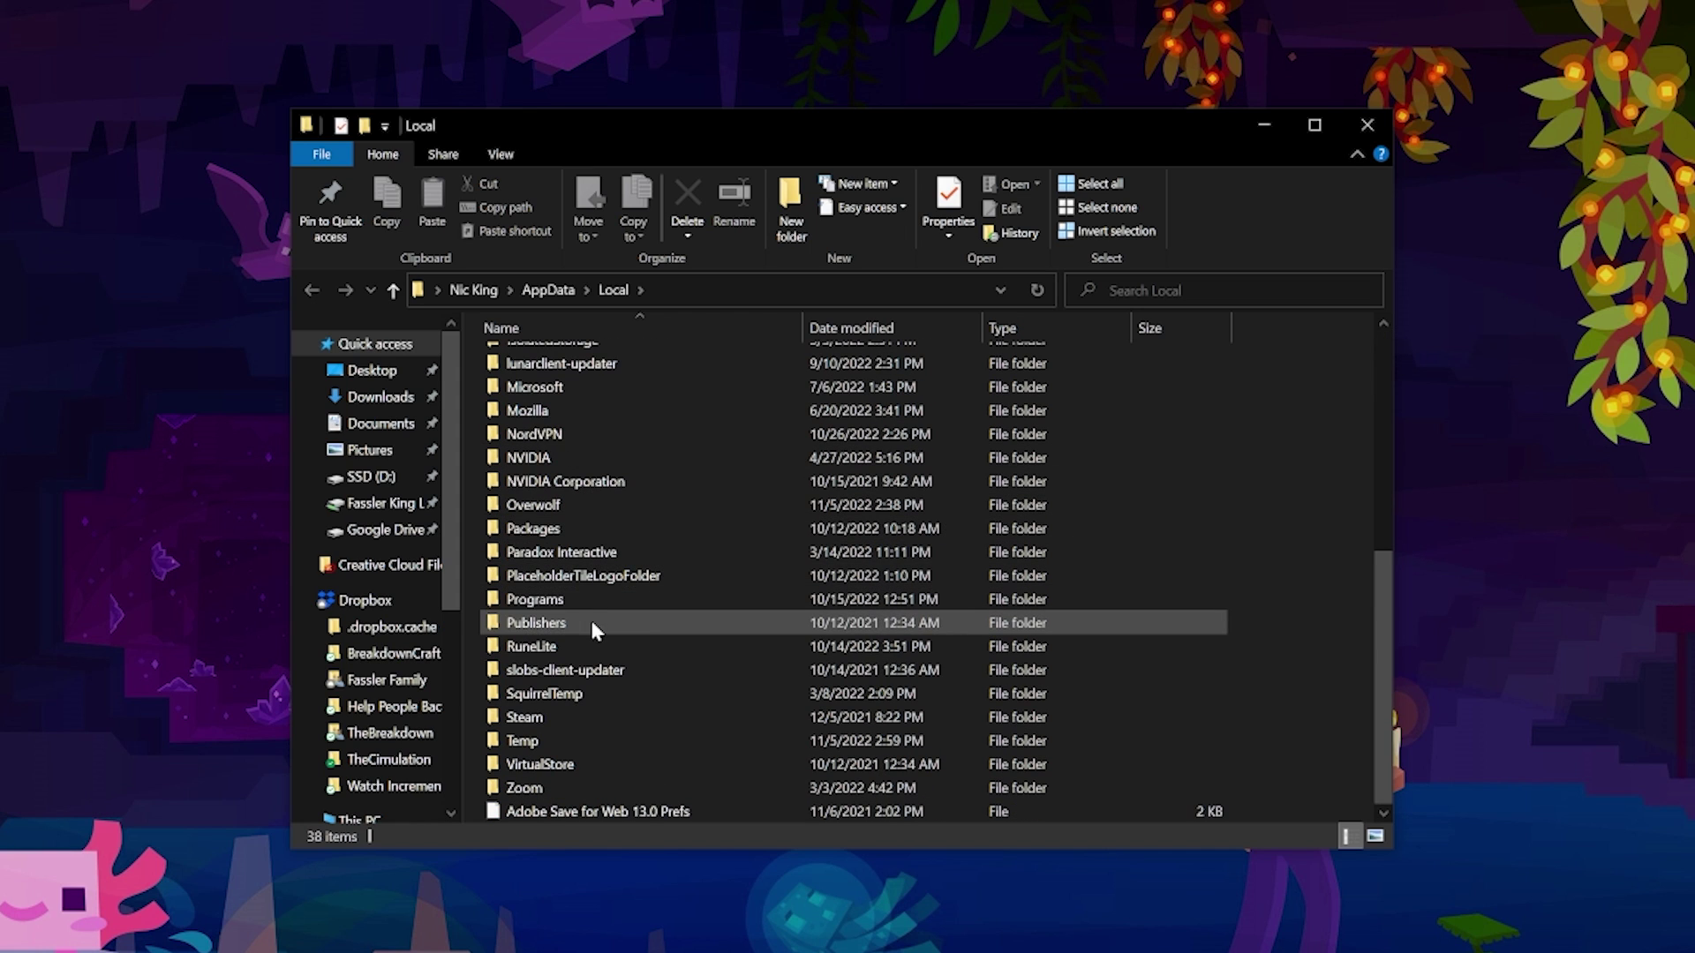
{"action": "double_click", "coordinate": [558, 530]}
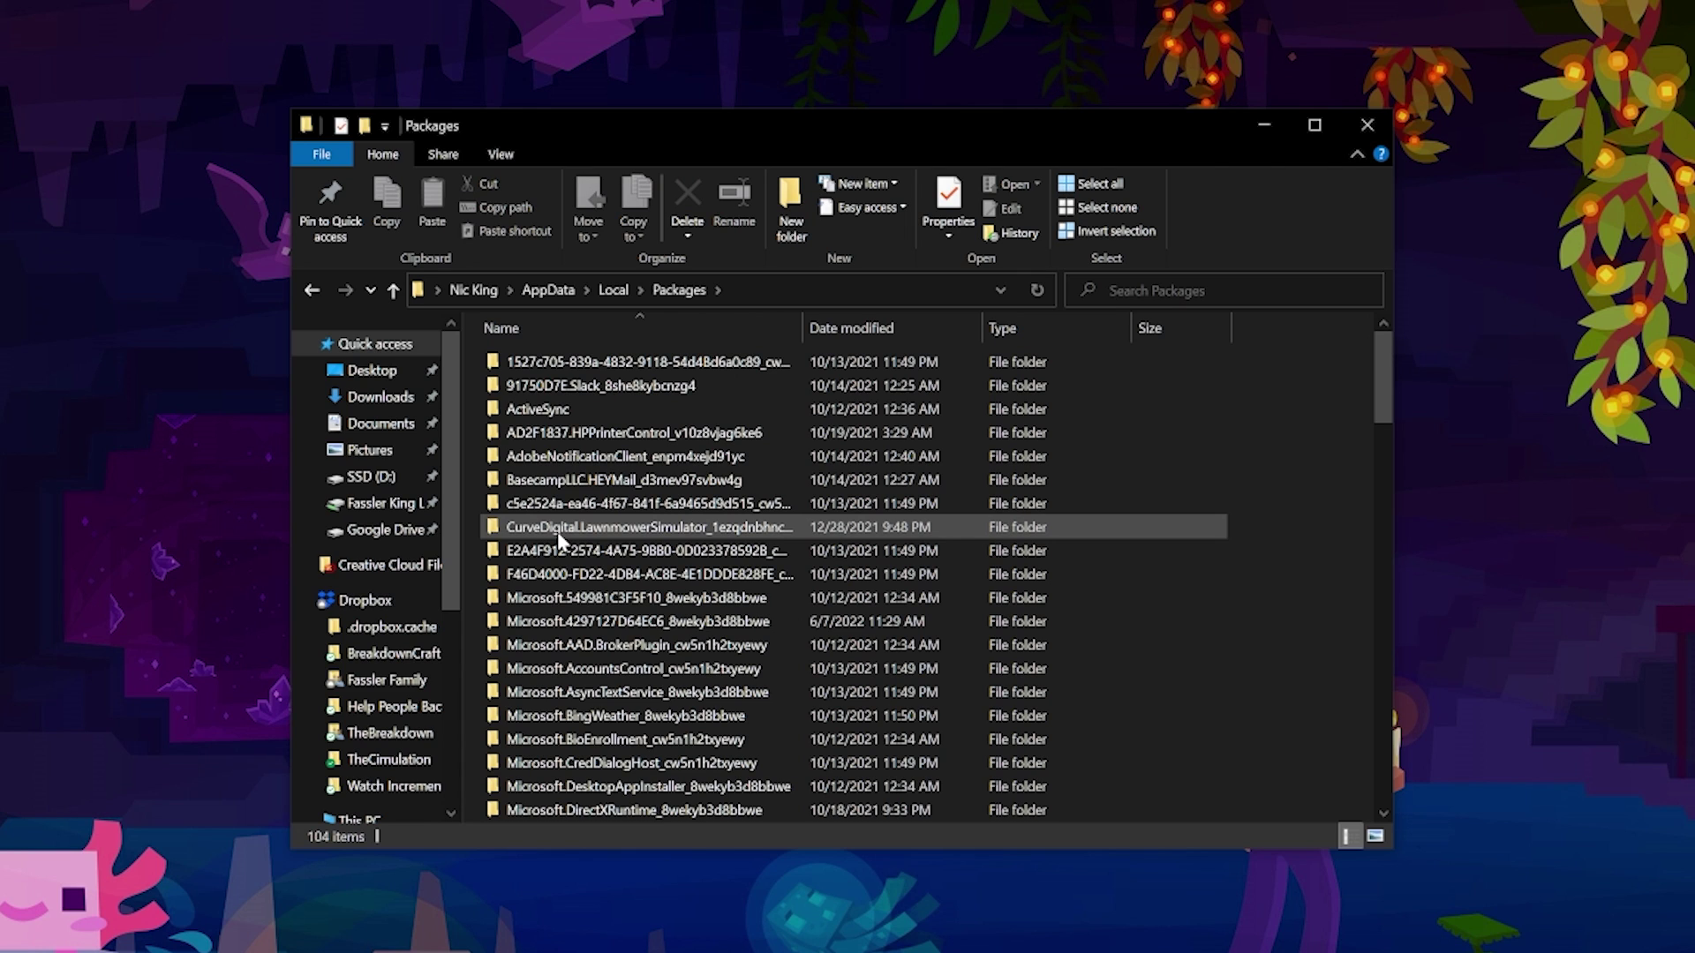
{"action": "scroll", "coordinate": [558, 540], "scroll_direction": "down", "scroll_amount": 5}
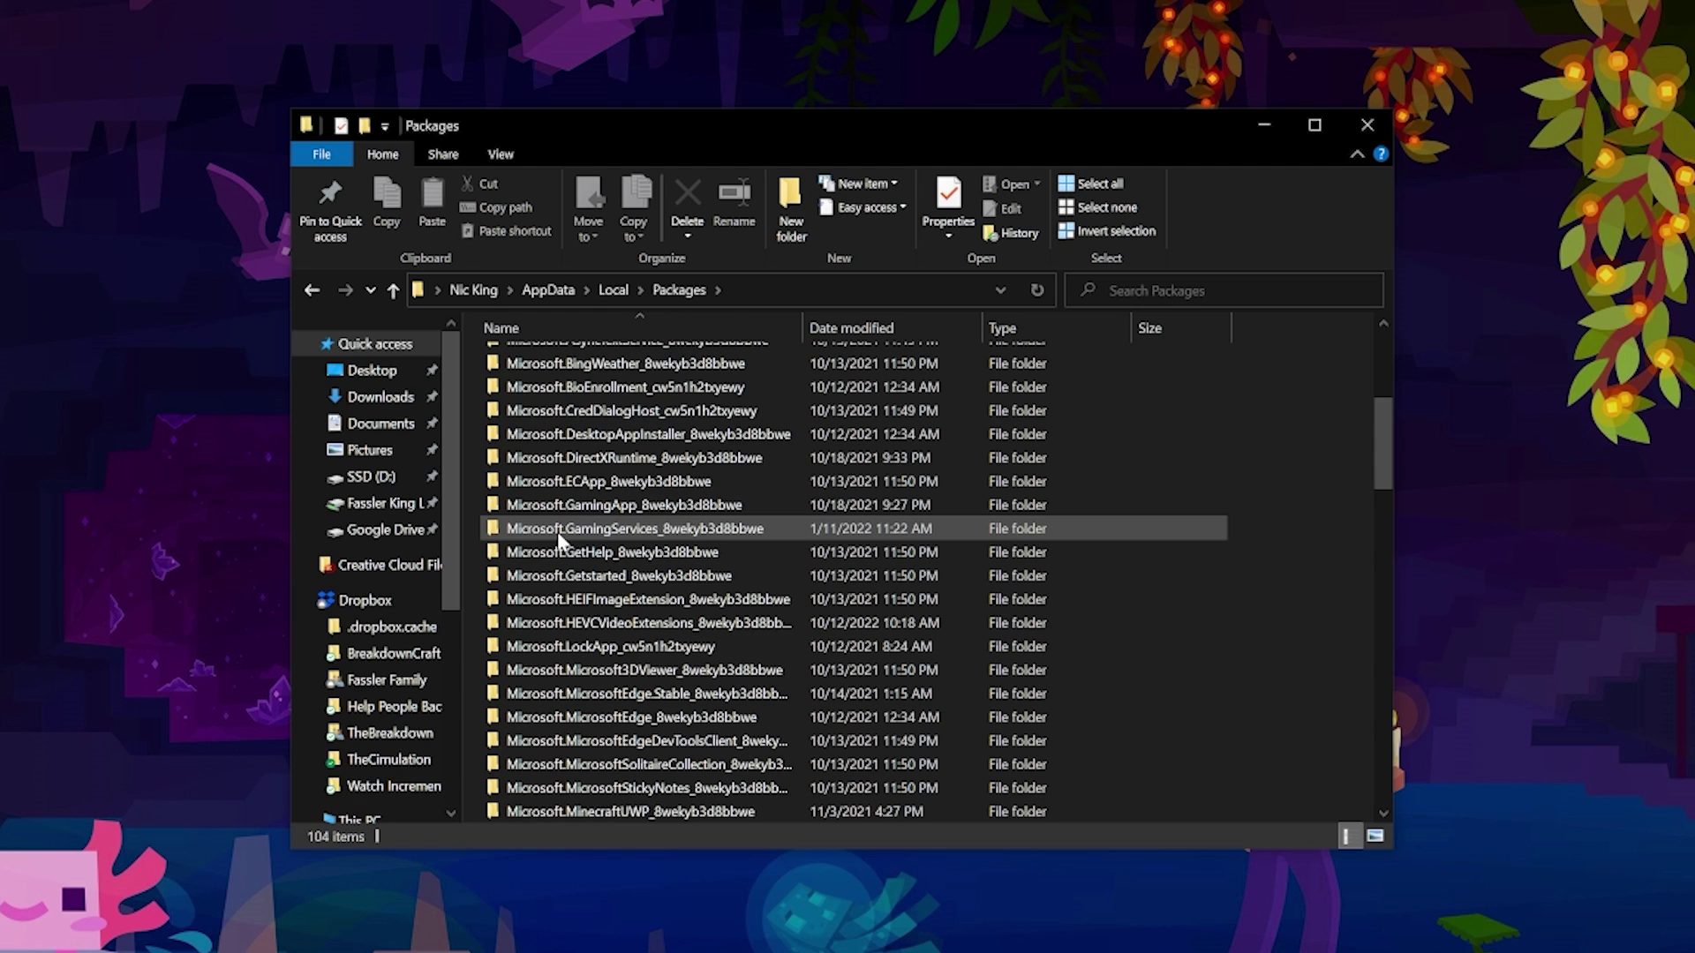
{"action": "scroll", "coordinate": [558, 540], "scroll_direction": "down", "scroll_amount": 1}
{"action": "left_click", "coordinate": [652, 744]}
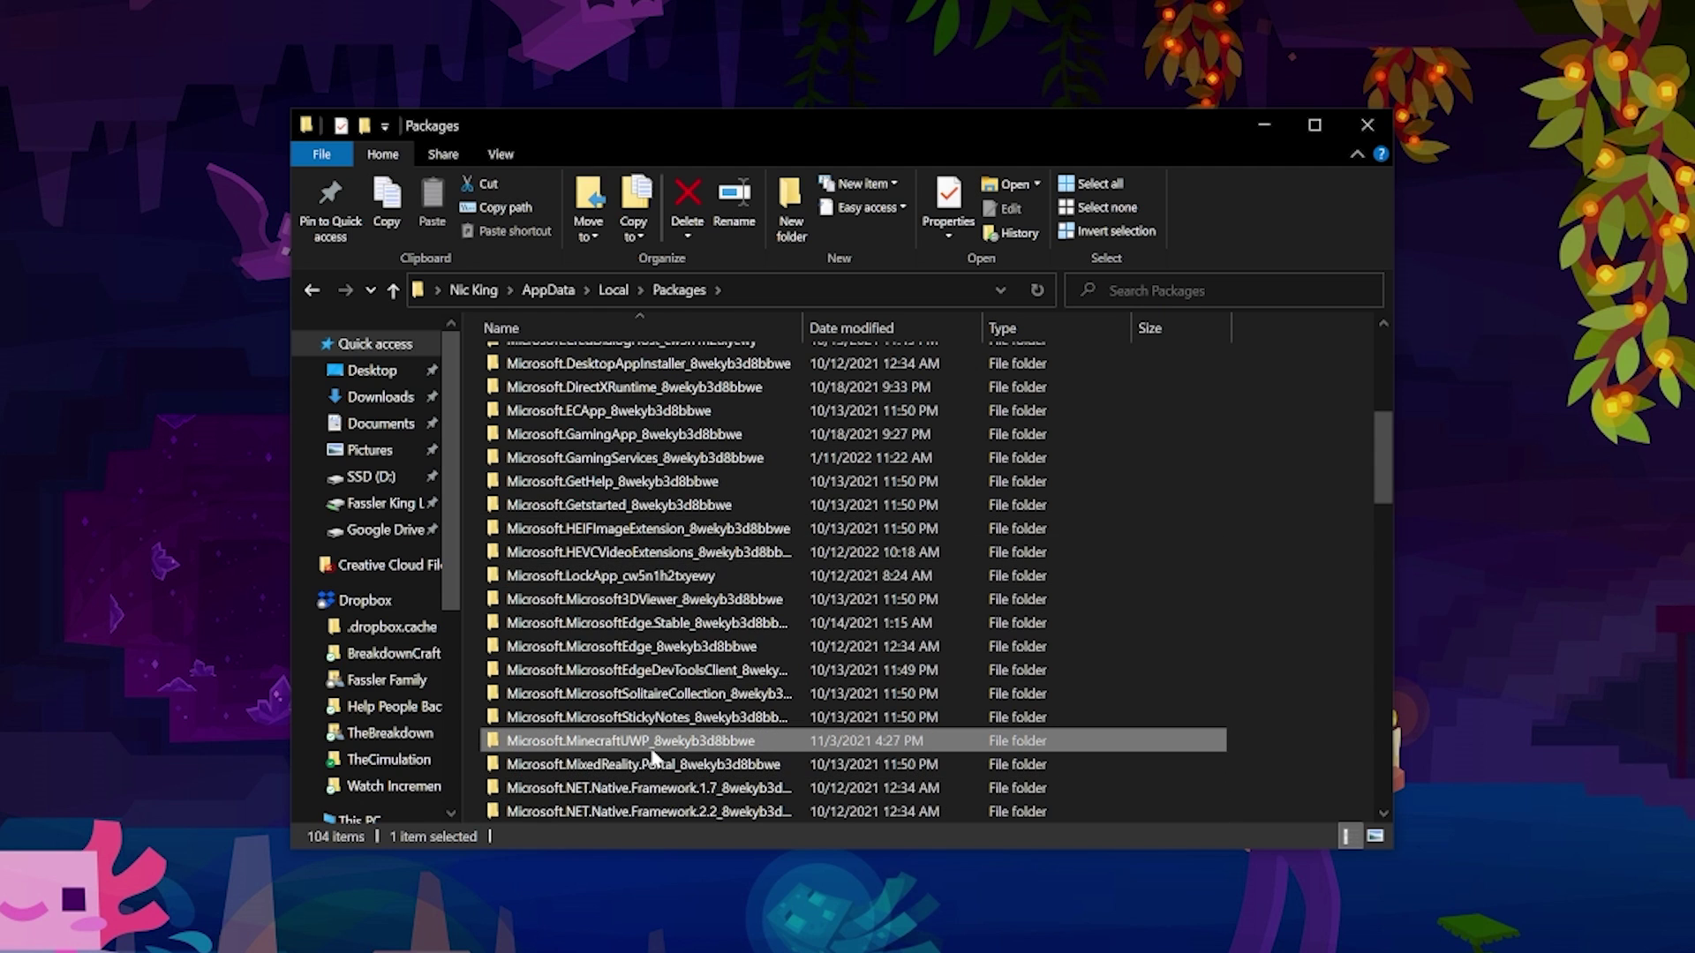
{"action": "key", "text": "Down"}
{"action": "key", "text": "Down"}
{"action": "key", "text": "Down"}
{"action": "key", "text": "Down"}
{"action": "key", "text": "Down"}
{"action": "key", "text": "Down"}
{"action": "key", "text": "Down"}
{"action": "key", "text": "Up"}
{"action": "key", "text": "Up"}
{"action": "key", "text": "Up"}
{"action": "key", "text": "Up"}
{"action": "key", "text": "Up"}
{"action": "key", "text": "Up"}
{"action": "key", "text": "Up"}
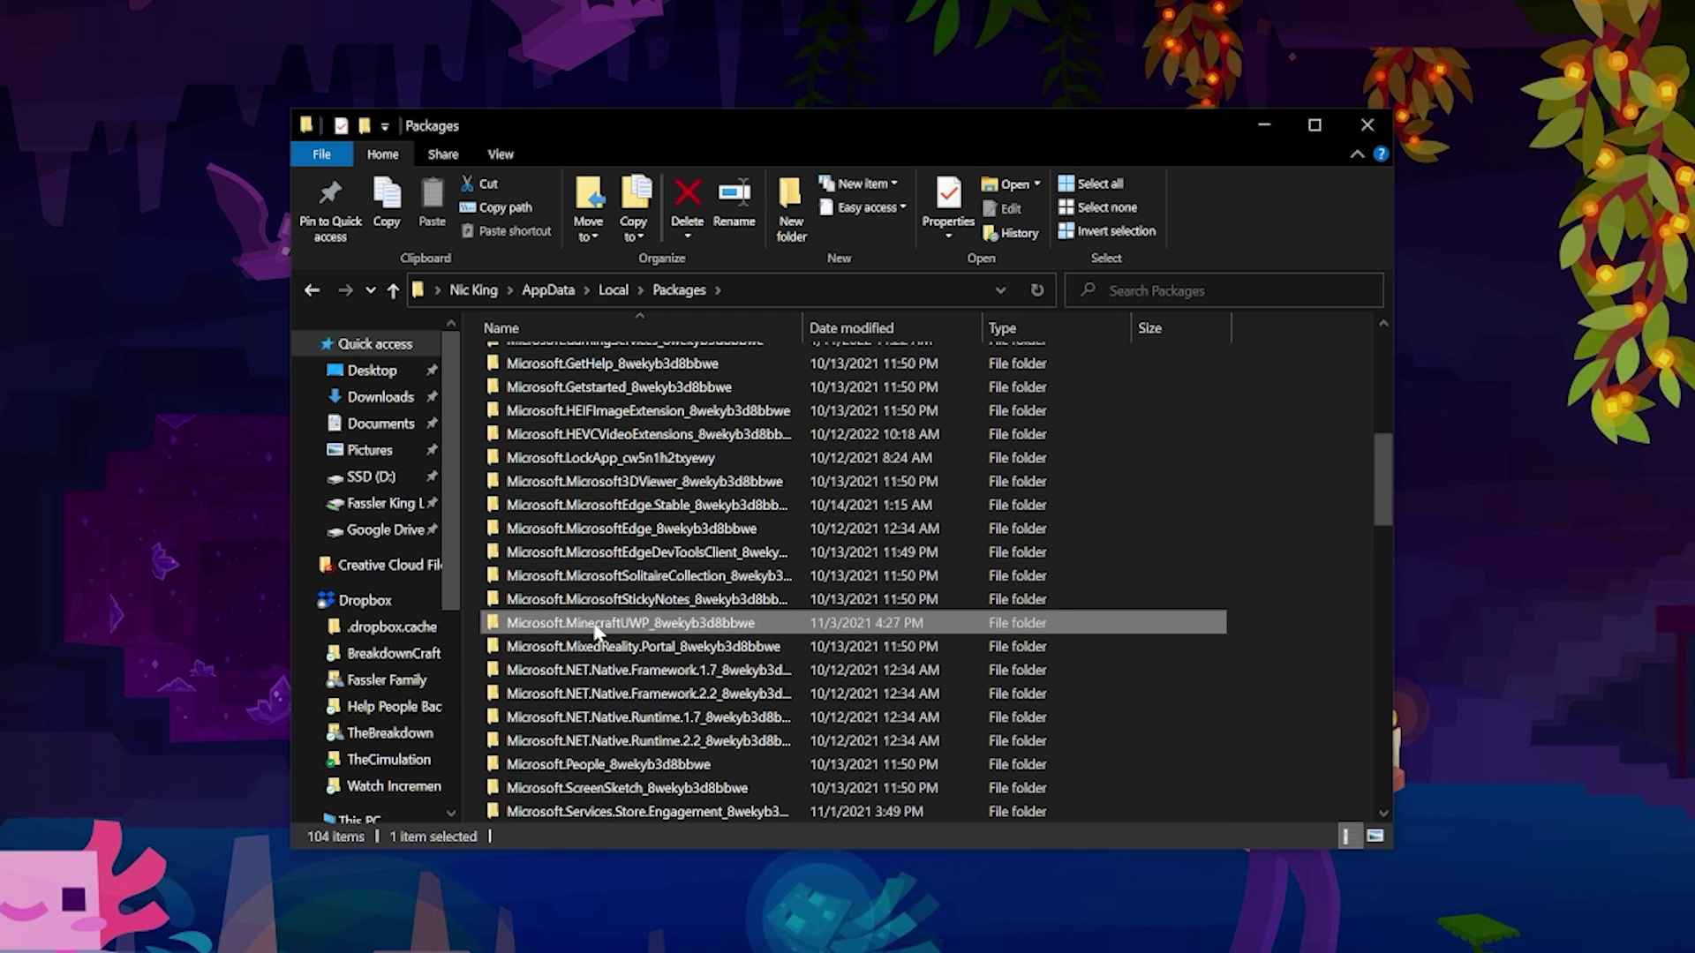
{"action": "mouse_move", "coordinate": [623, 632]}
- Drill through MinecraftUWP, LocalState, games and com.mojang into minecraftWorlds
{"action": "double_click", "coordinate": [587, 627]}
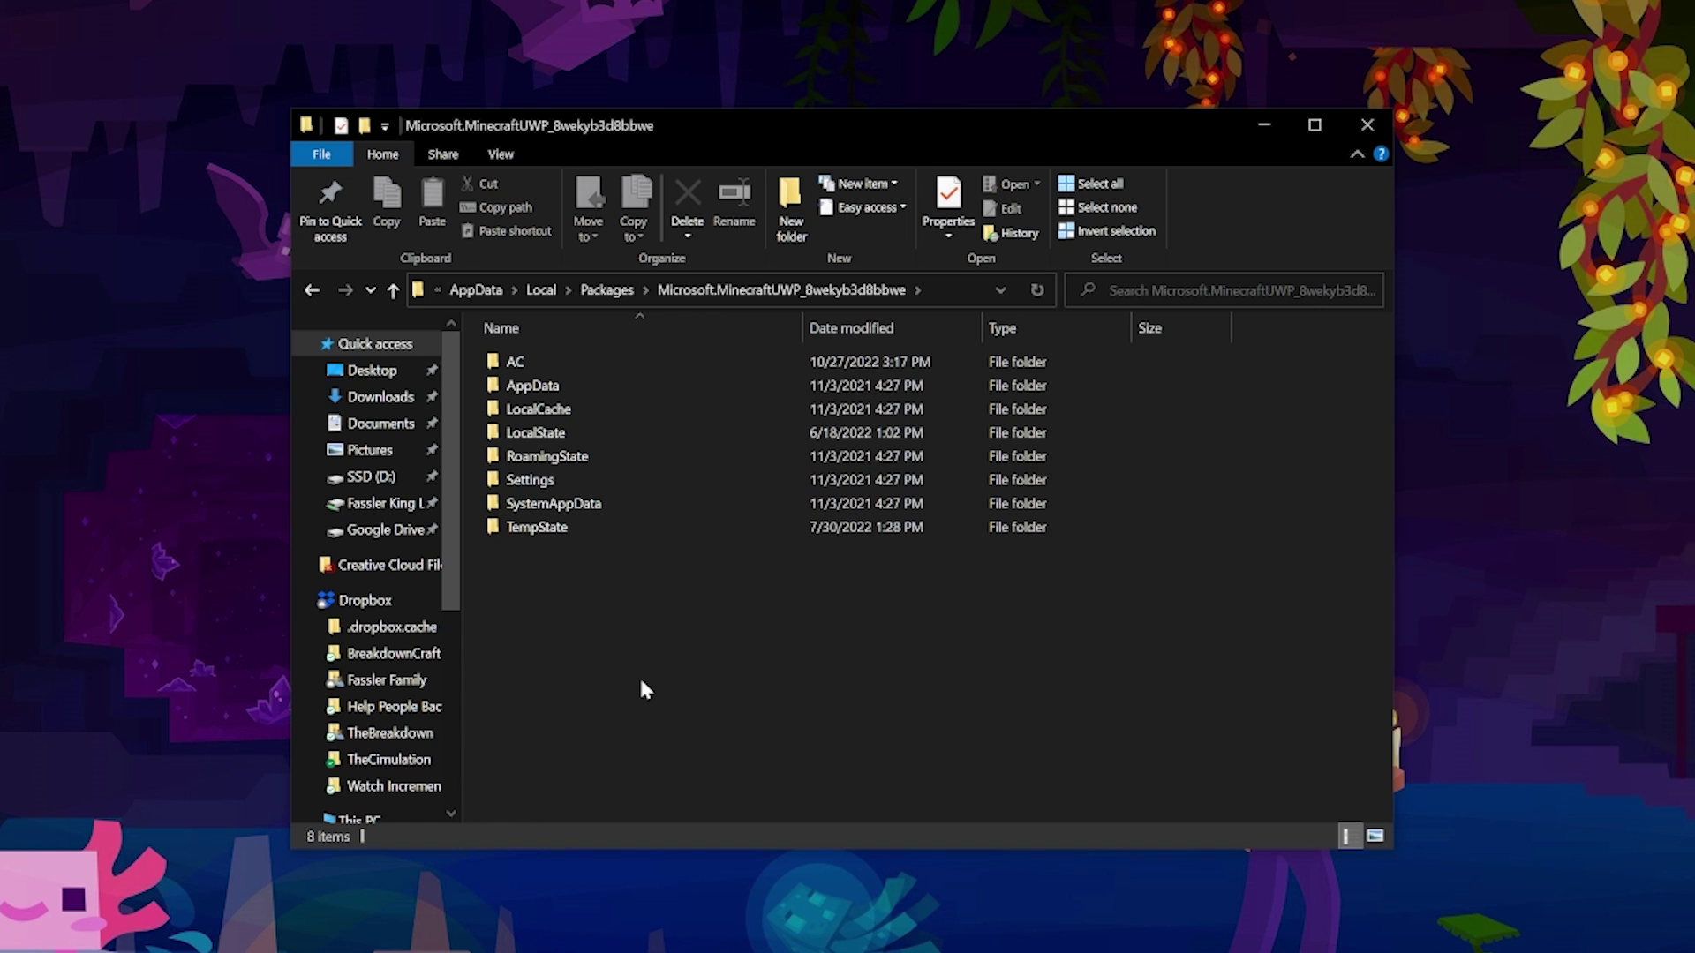
{"action": "double_click", "coordinate": [582, 441]}
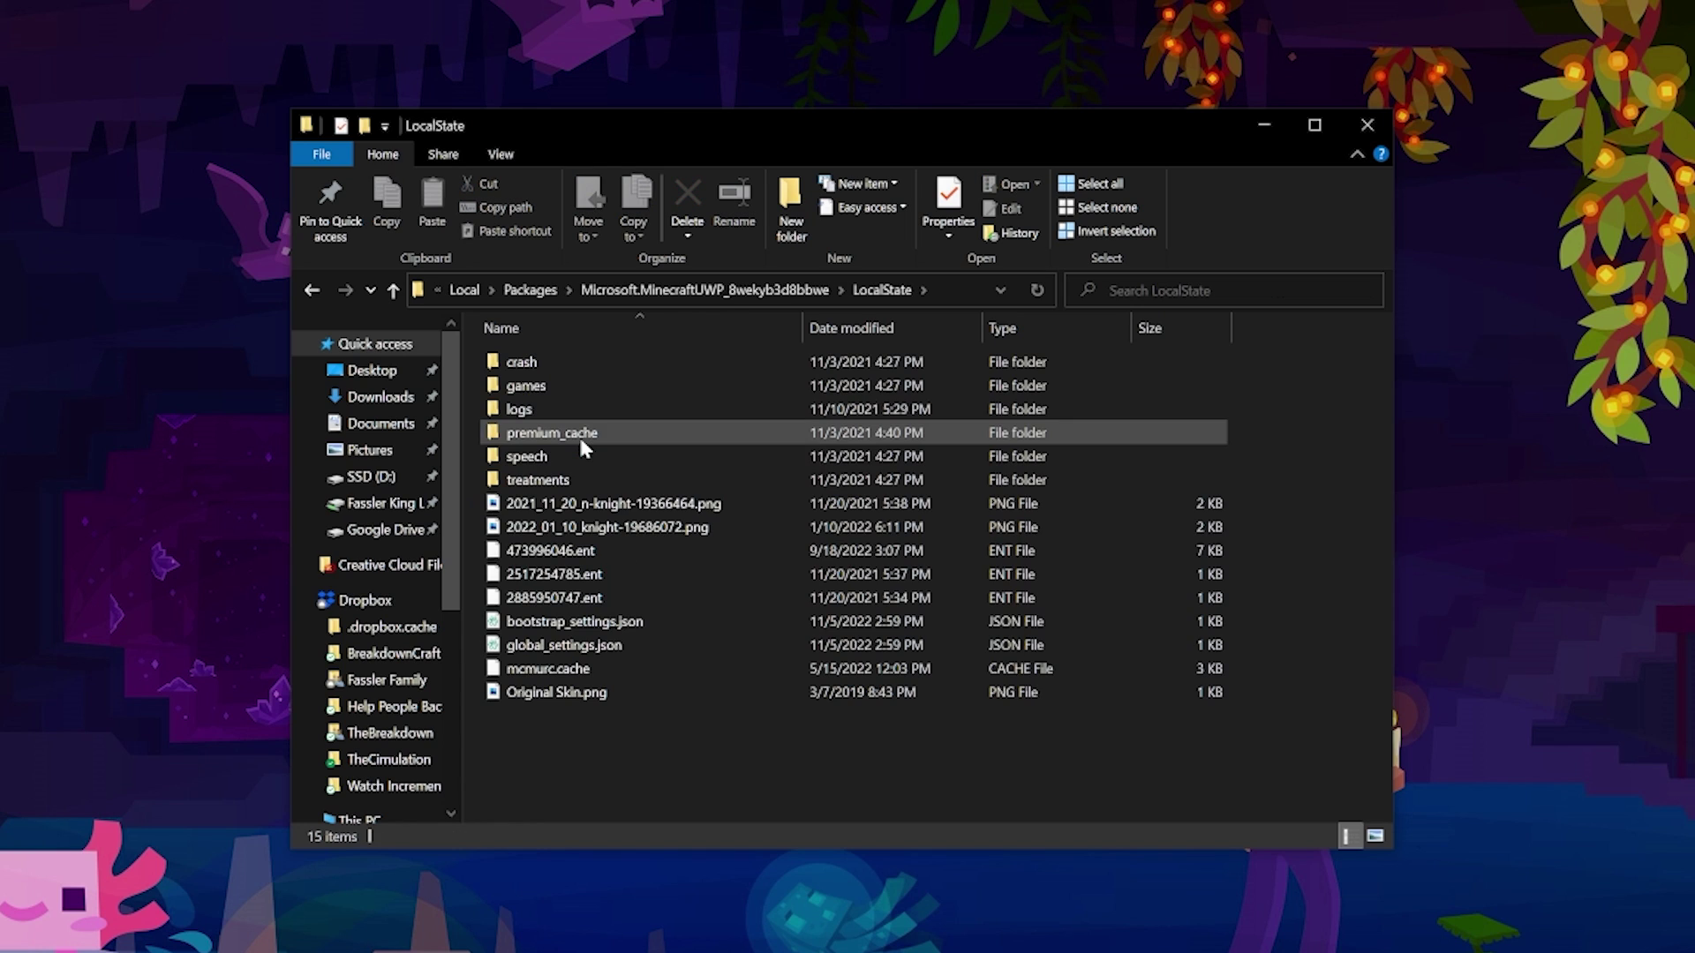
{"action": "double_click", "coordinate": [580, 385]}
{"action": "double_click", "coordinate": [543, 363]}
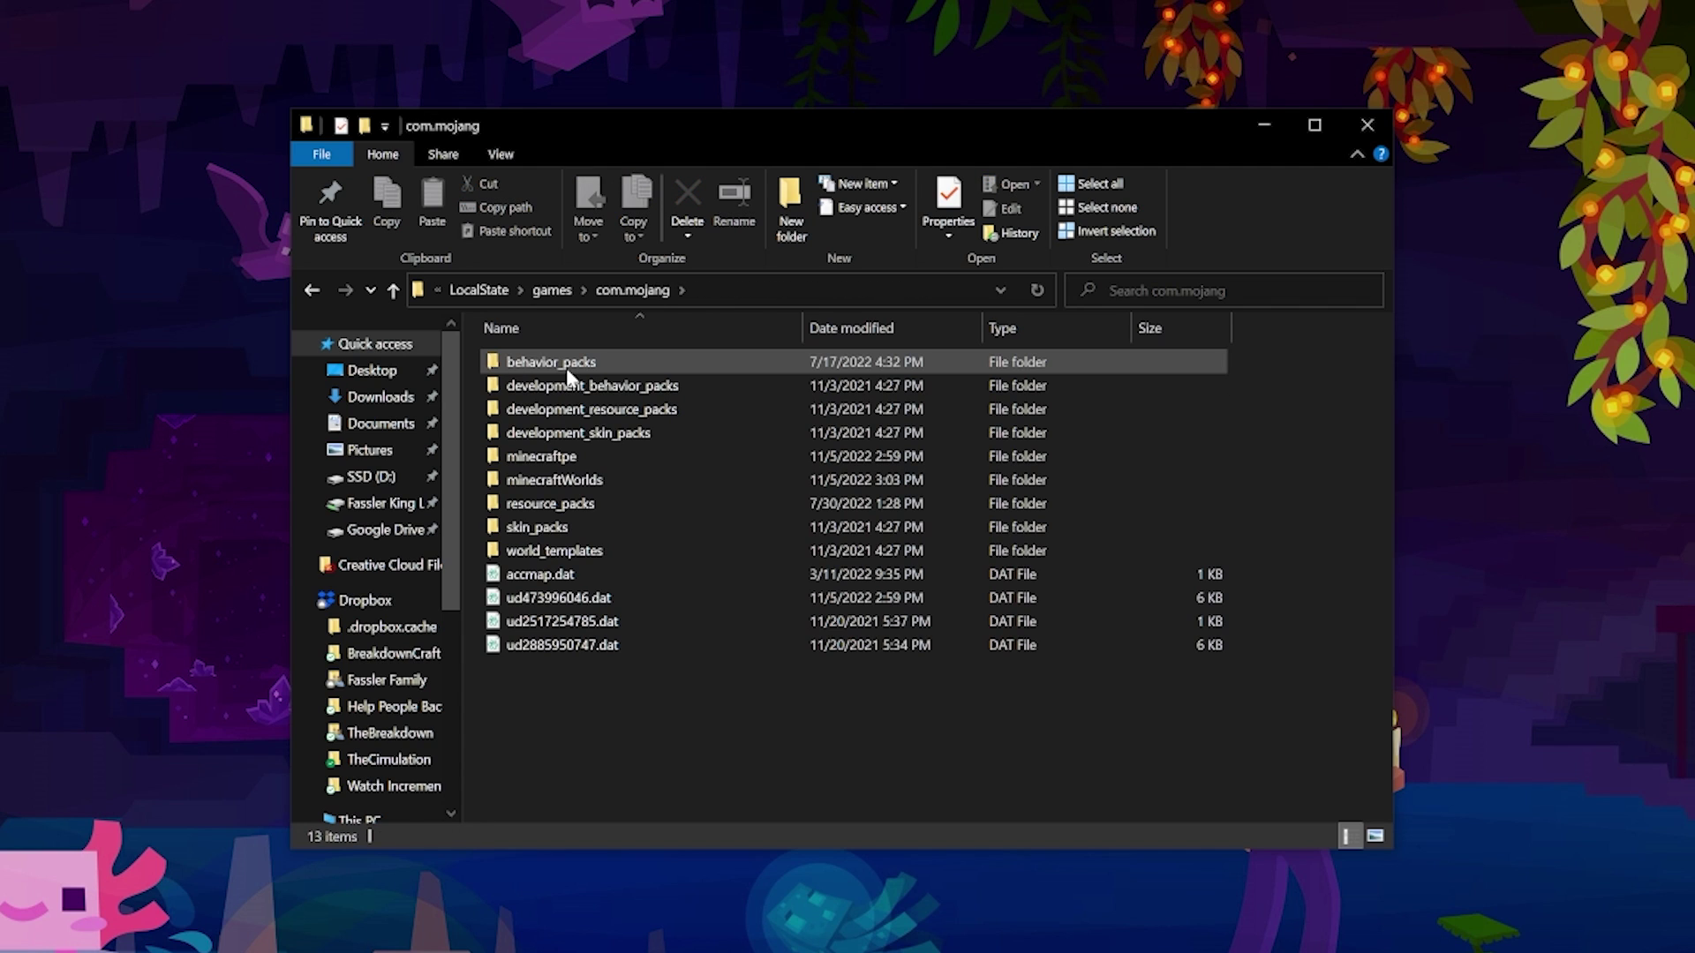
{"action": "double_click", "coordinate": [572, 479]}
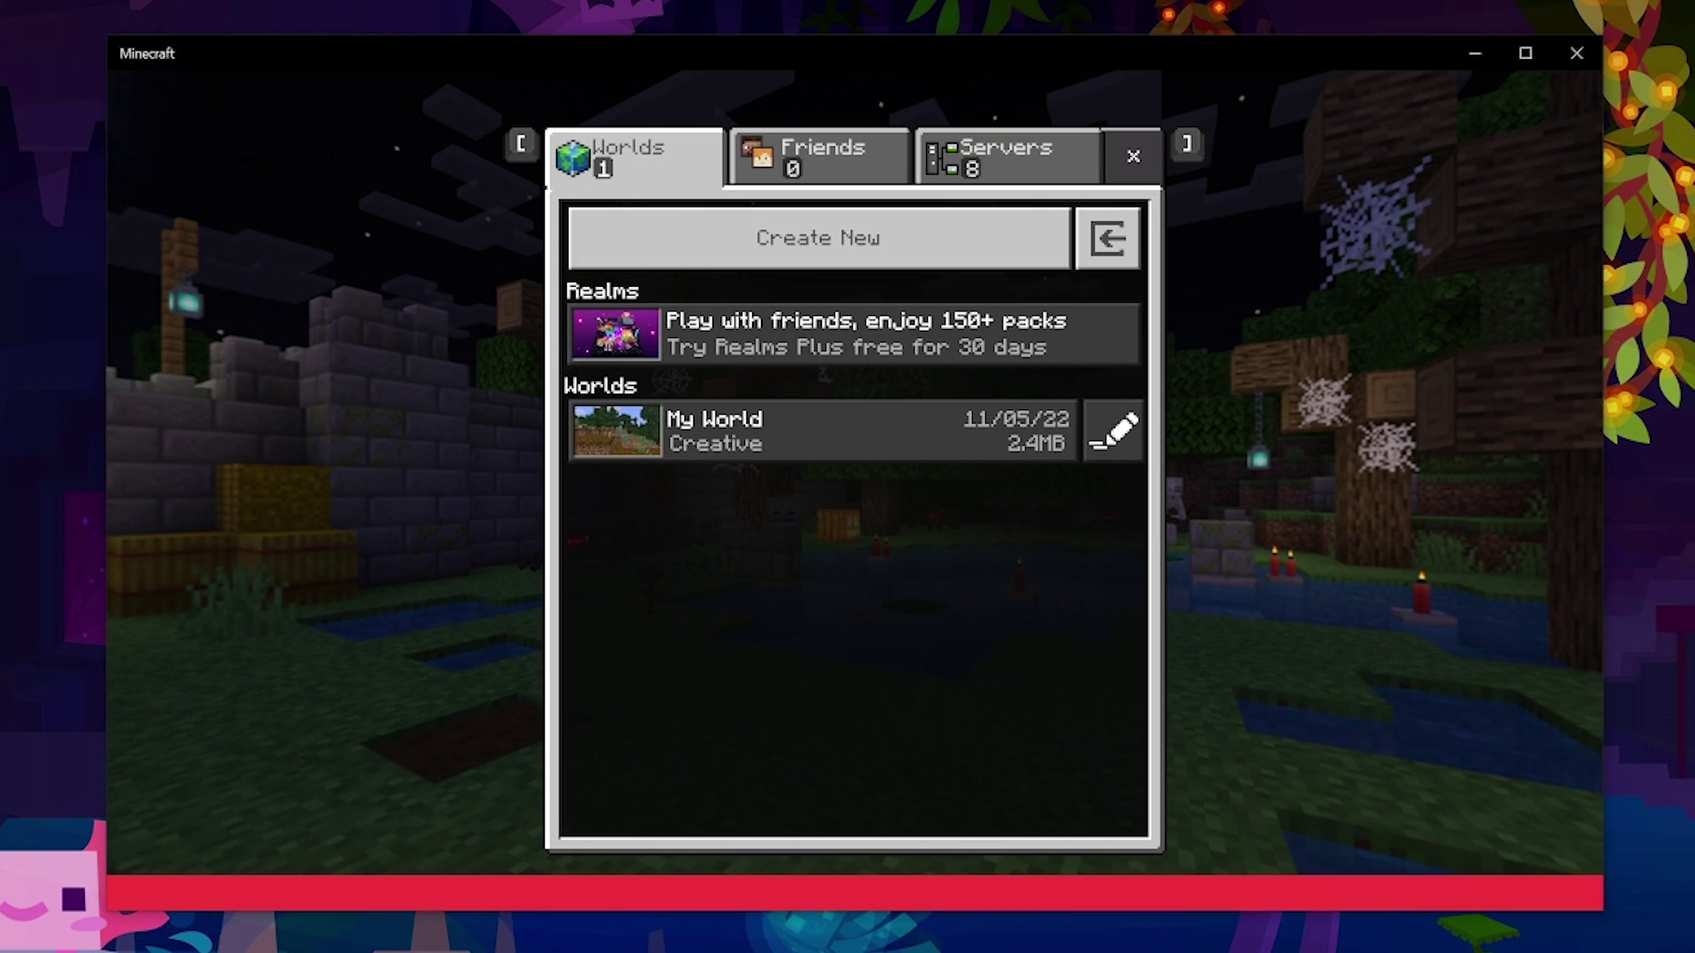
{"action": "left_click", "coordinate": [751, 415]}
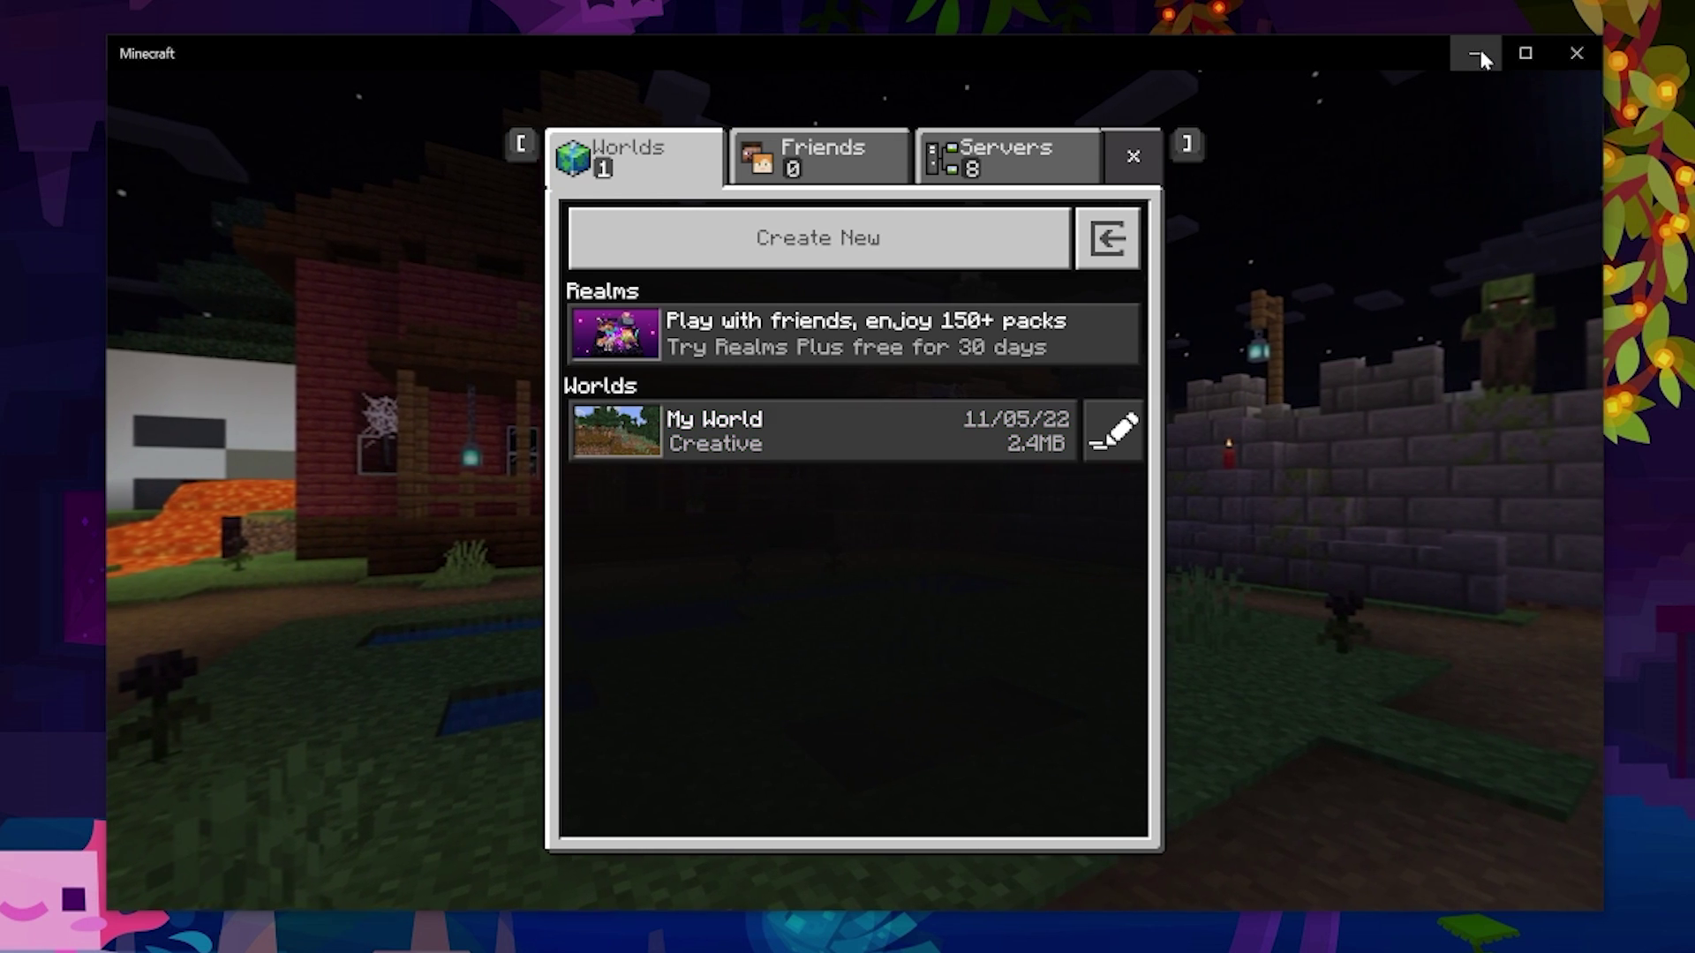
{"action": "left_click", "coordinate": [1477, 55]}
{"action": "double_click", "coordinate": [579, 362]}
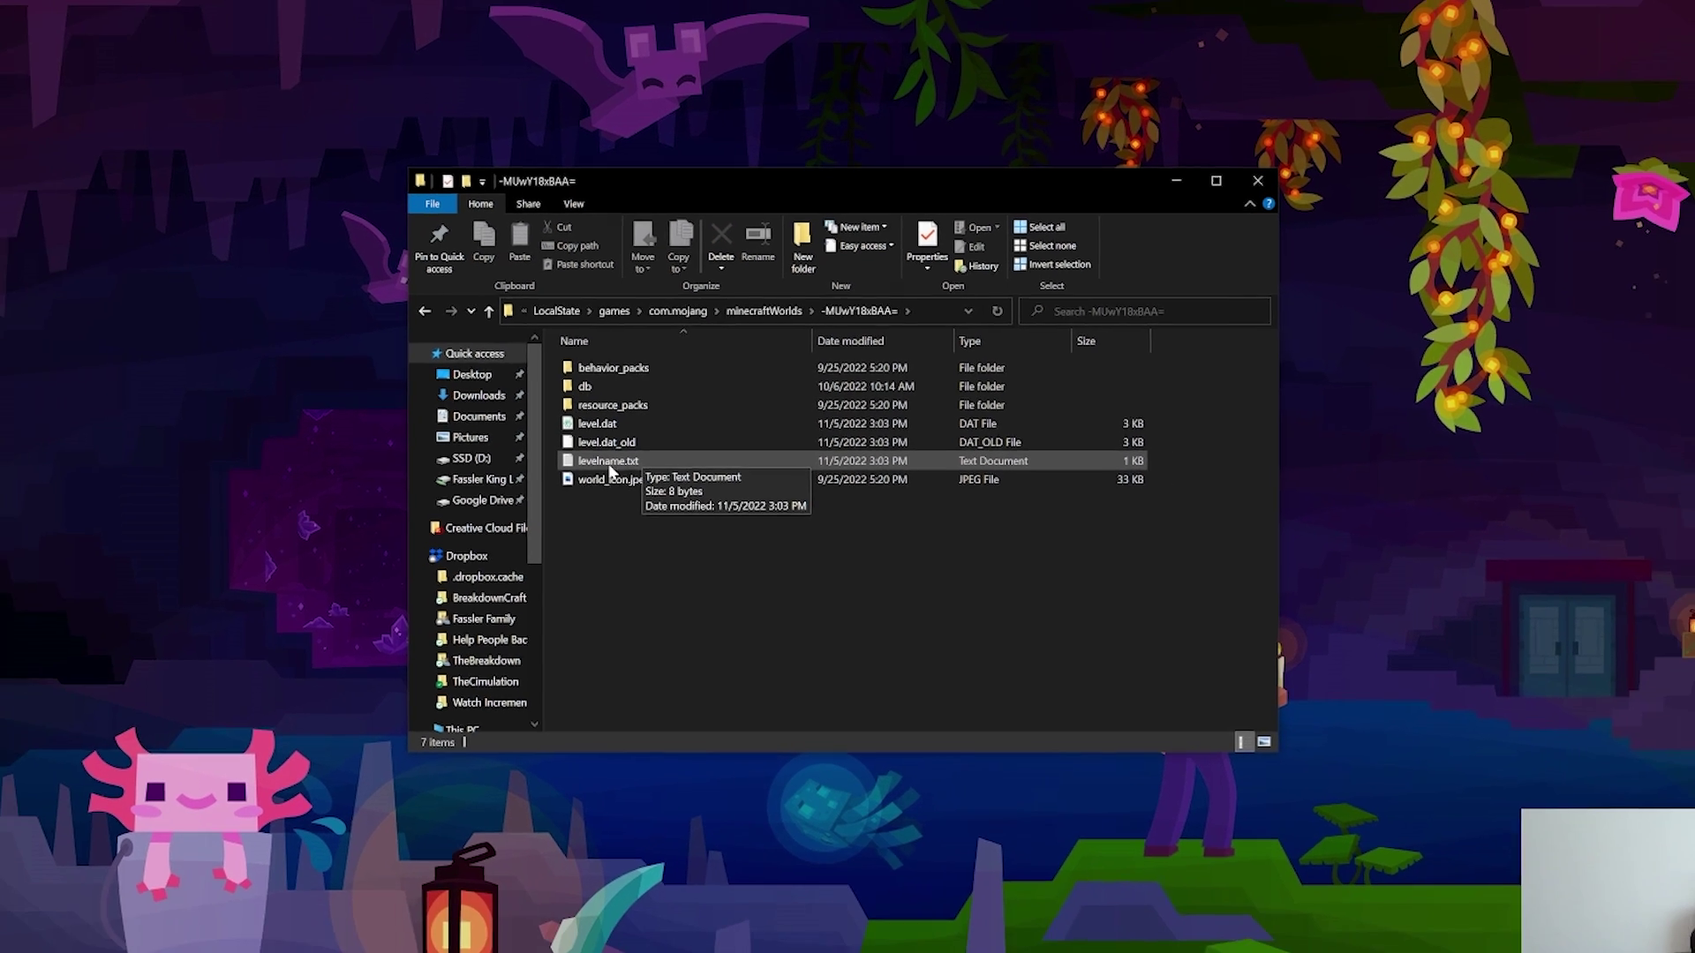
{"action": "double_click", "coordinate": [565, 479]}
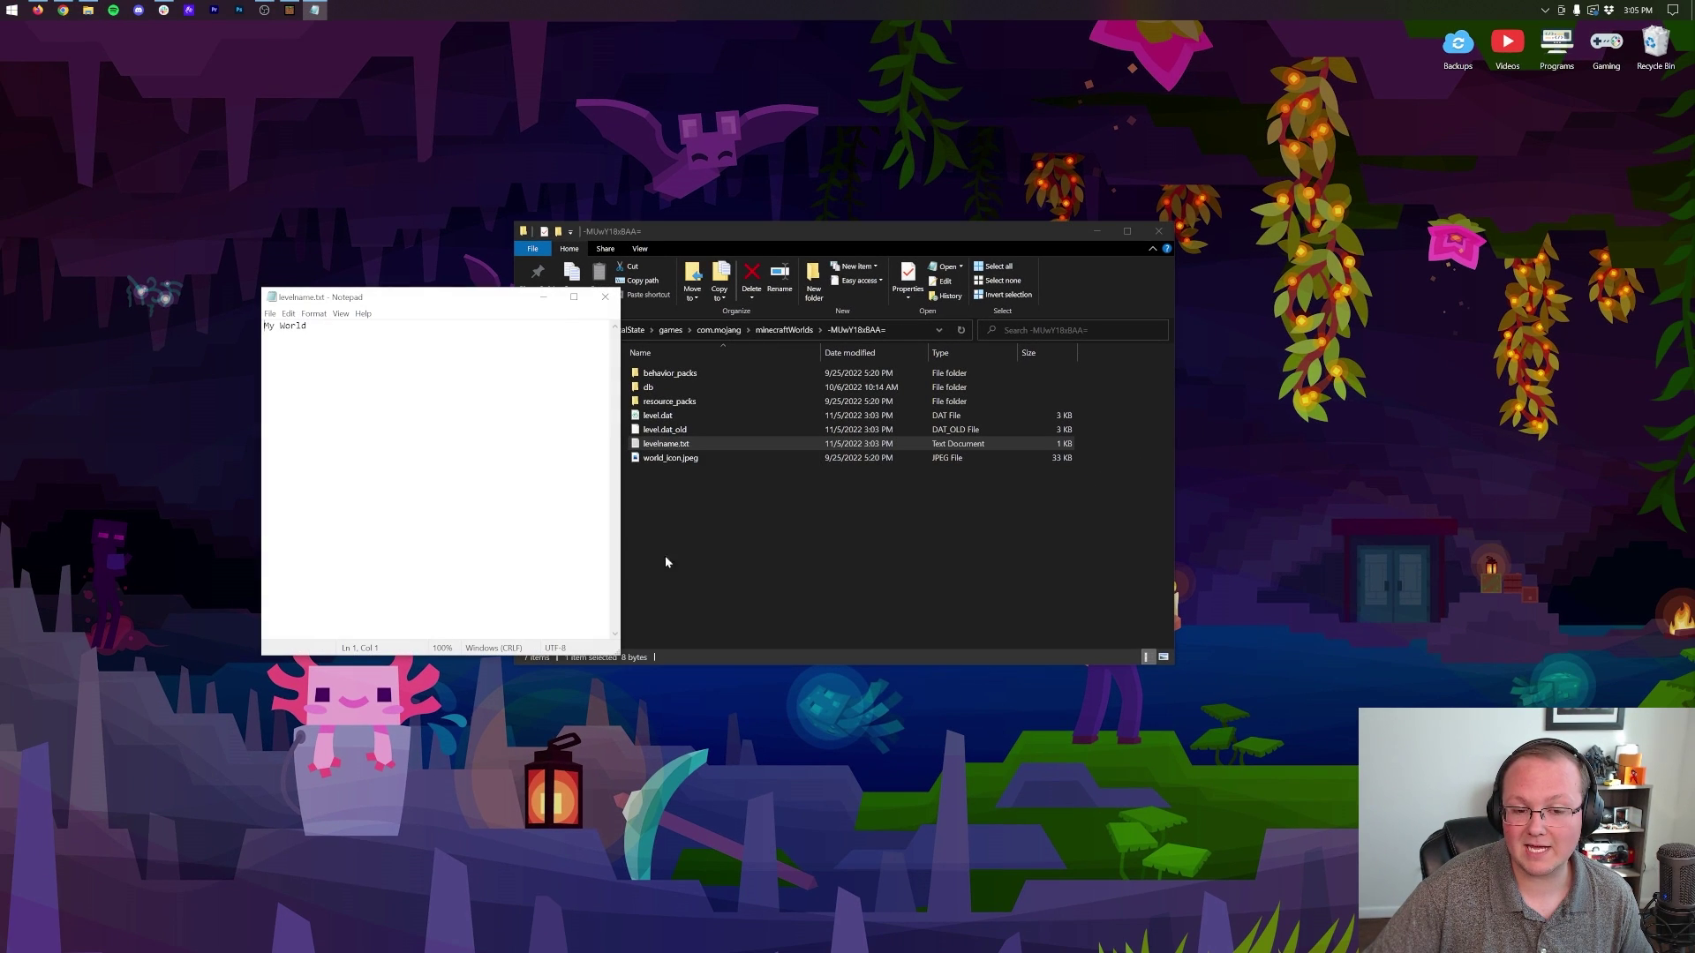
{"action": "key", "text": "ctrl+a"}
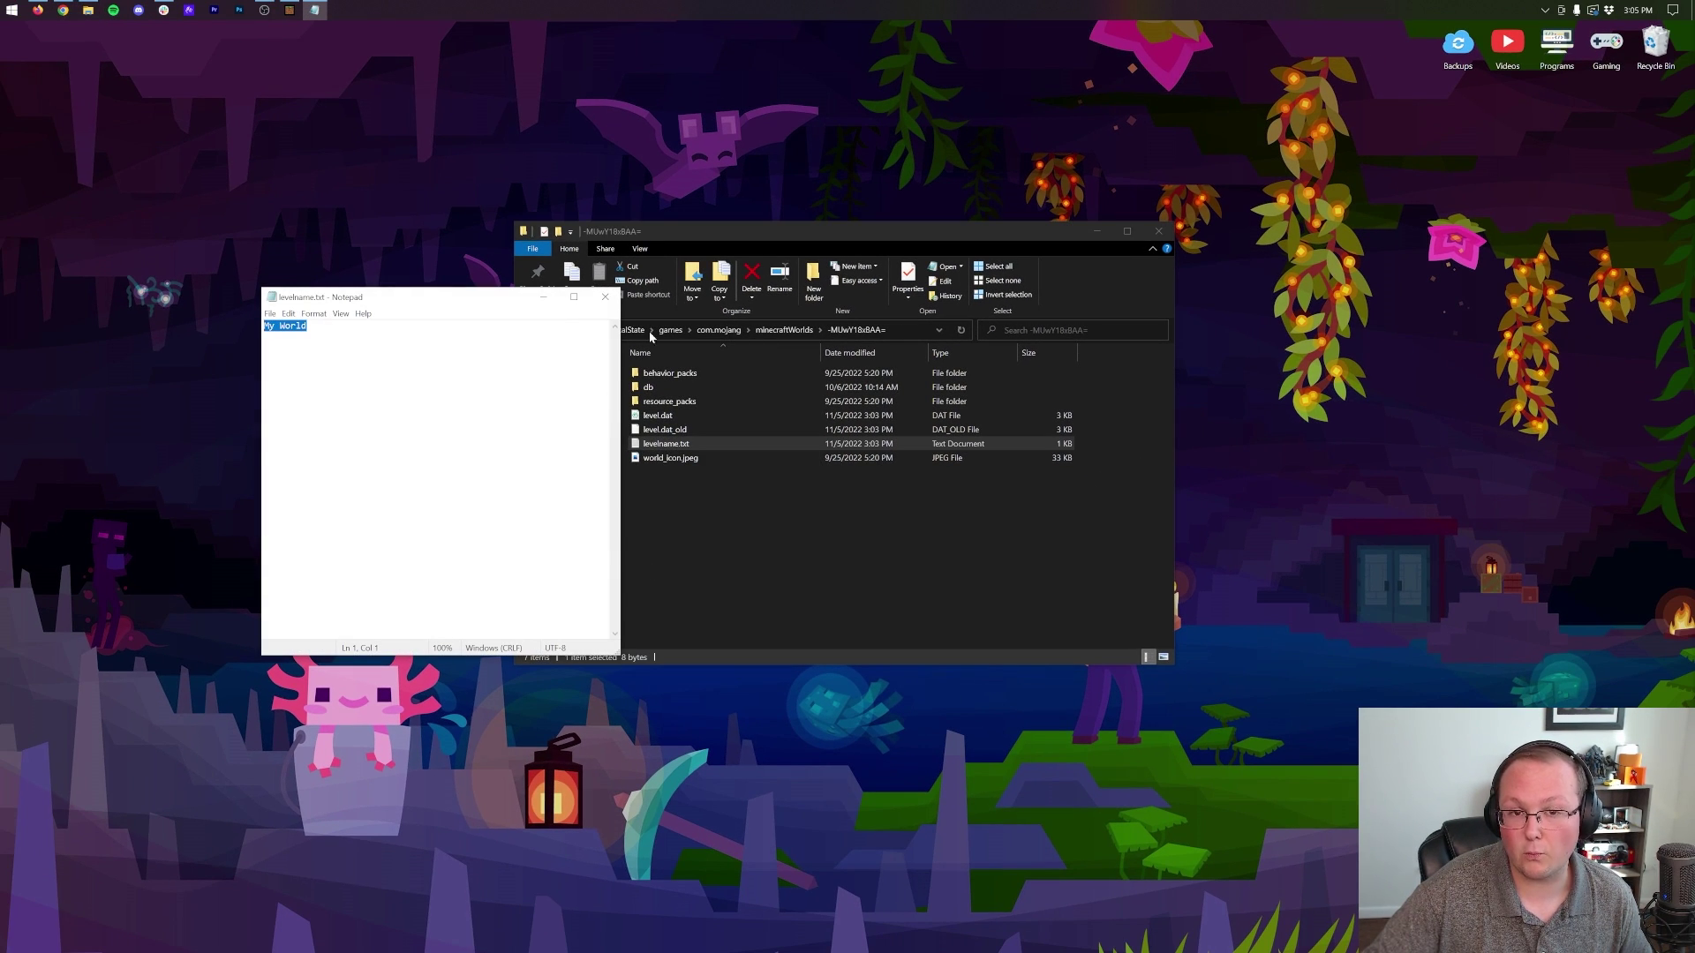
{"action": "left_click", "coordinate": [605, 296]}
{"action": "left_click", "coordinate": [784, 330]}
{"action": "right_click", "coordinate": [680, 375]}
- Copy the -MUwY18xBAA= world folder and paste it onto the desktop
{"action": "left_click", "coordinate": [722, 588]}
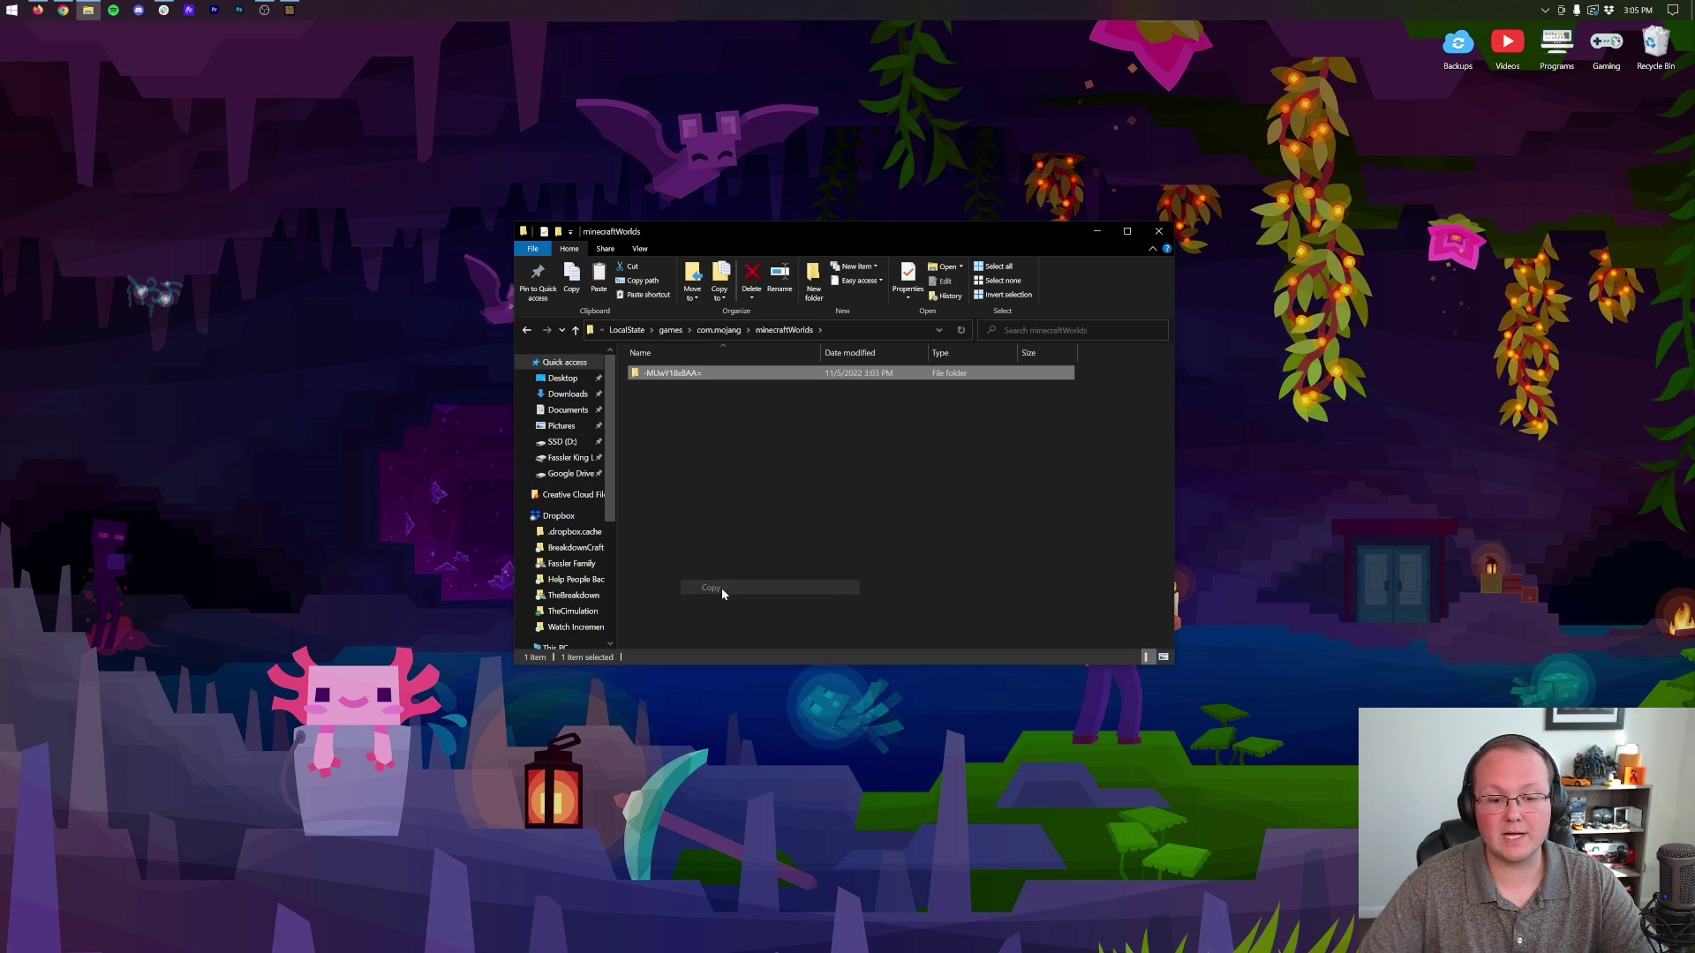
{"action": "right_click", "coordinate": [621, 168]}
{"action": "left_click", "coordinate": [681, 222]}
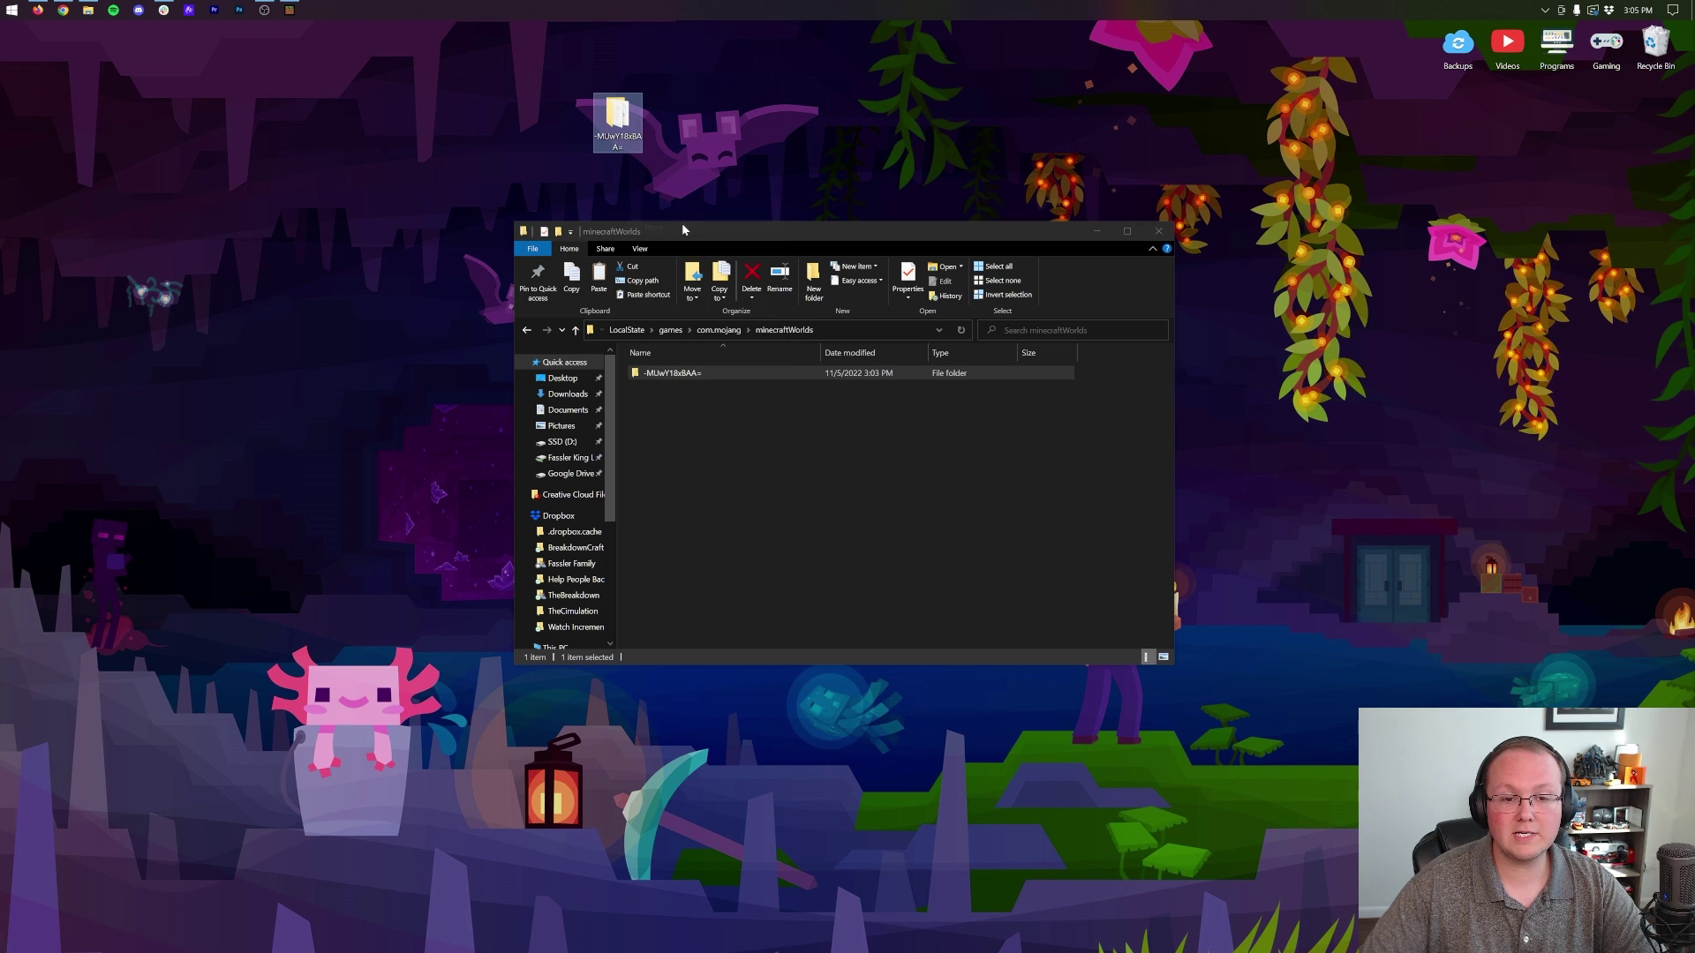
- Rename the pasted desktop folder to 'My World Backup'
{"action": "right_click", "coordinate": [627, 152]}
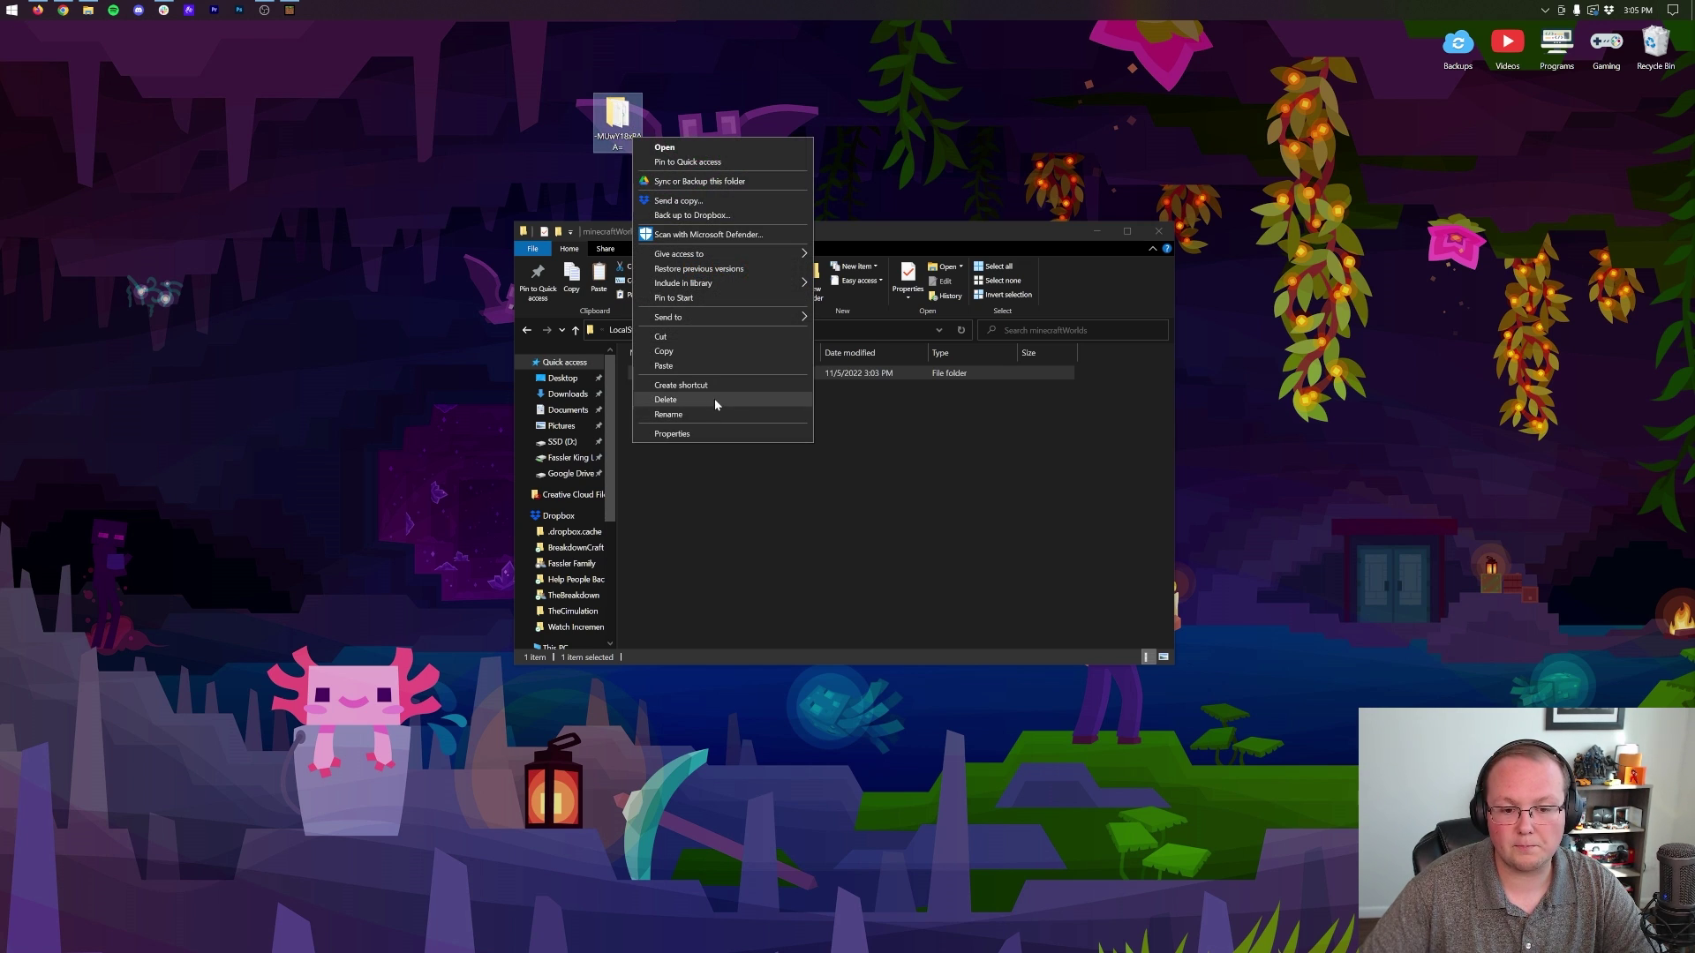
{"action": "left_click", "coordinate": [710, 415]}
{"action": "type", "text": "My"}
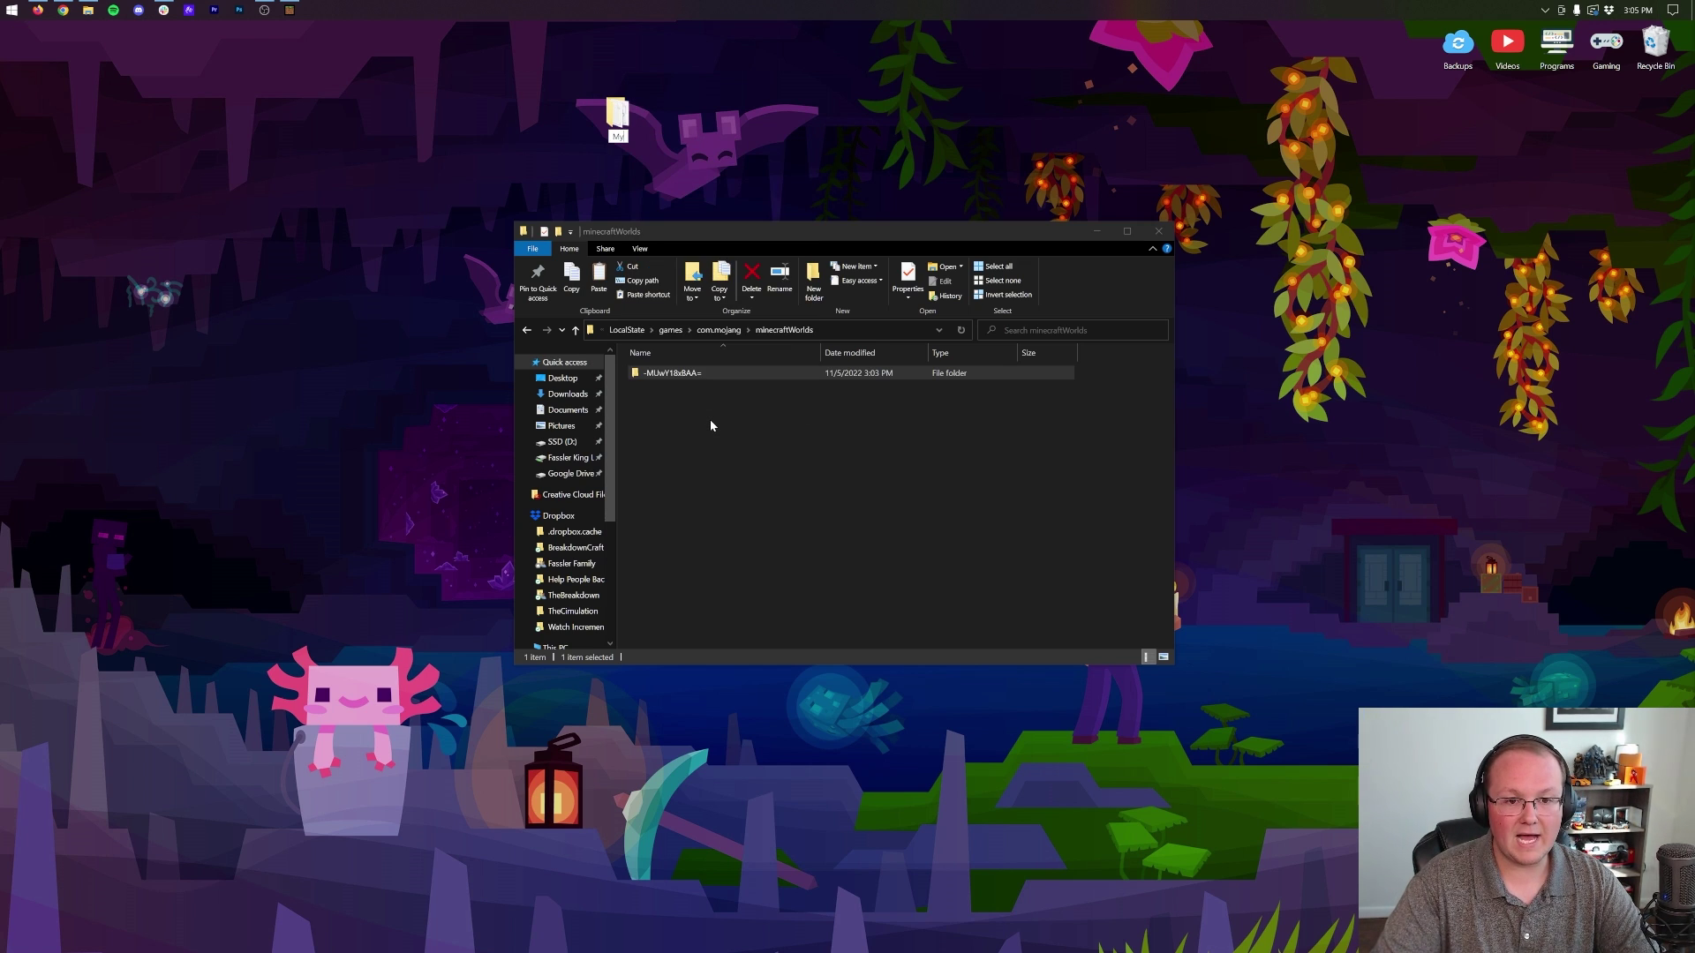
{"action": "type", "text": " World Backup"}
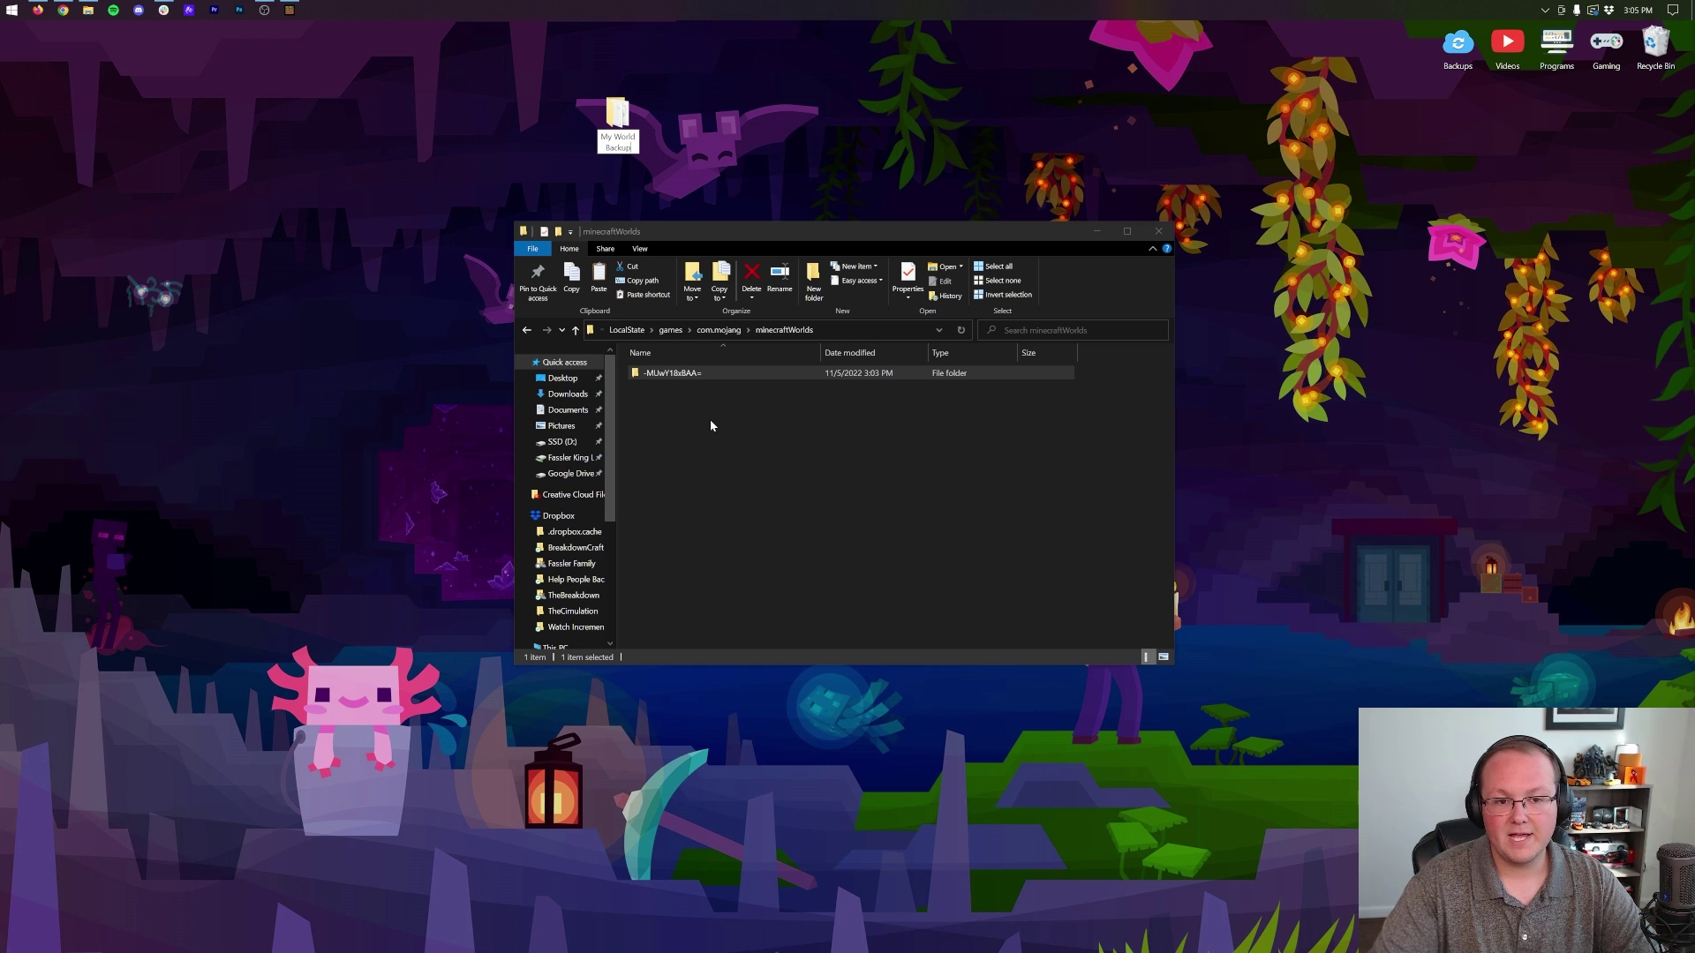
{"action": "key", "text": "Return"}
{"action": "mouse_move", "coordinate": [618, 128]}
{"action": "left_mouse_down"}
{"action": "mouse_move", "coordinate": [777, 450]}
{"action": "mouse_move", "coordinate": [618, 128]}
{"action": "left_mouse_up"}
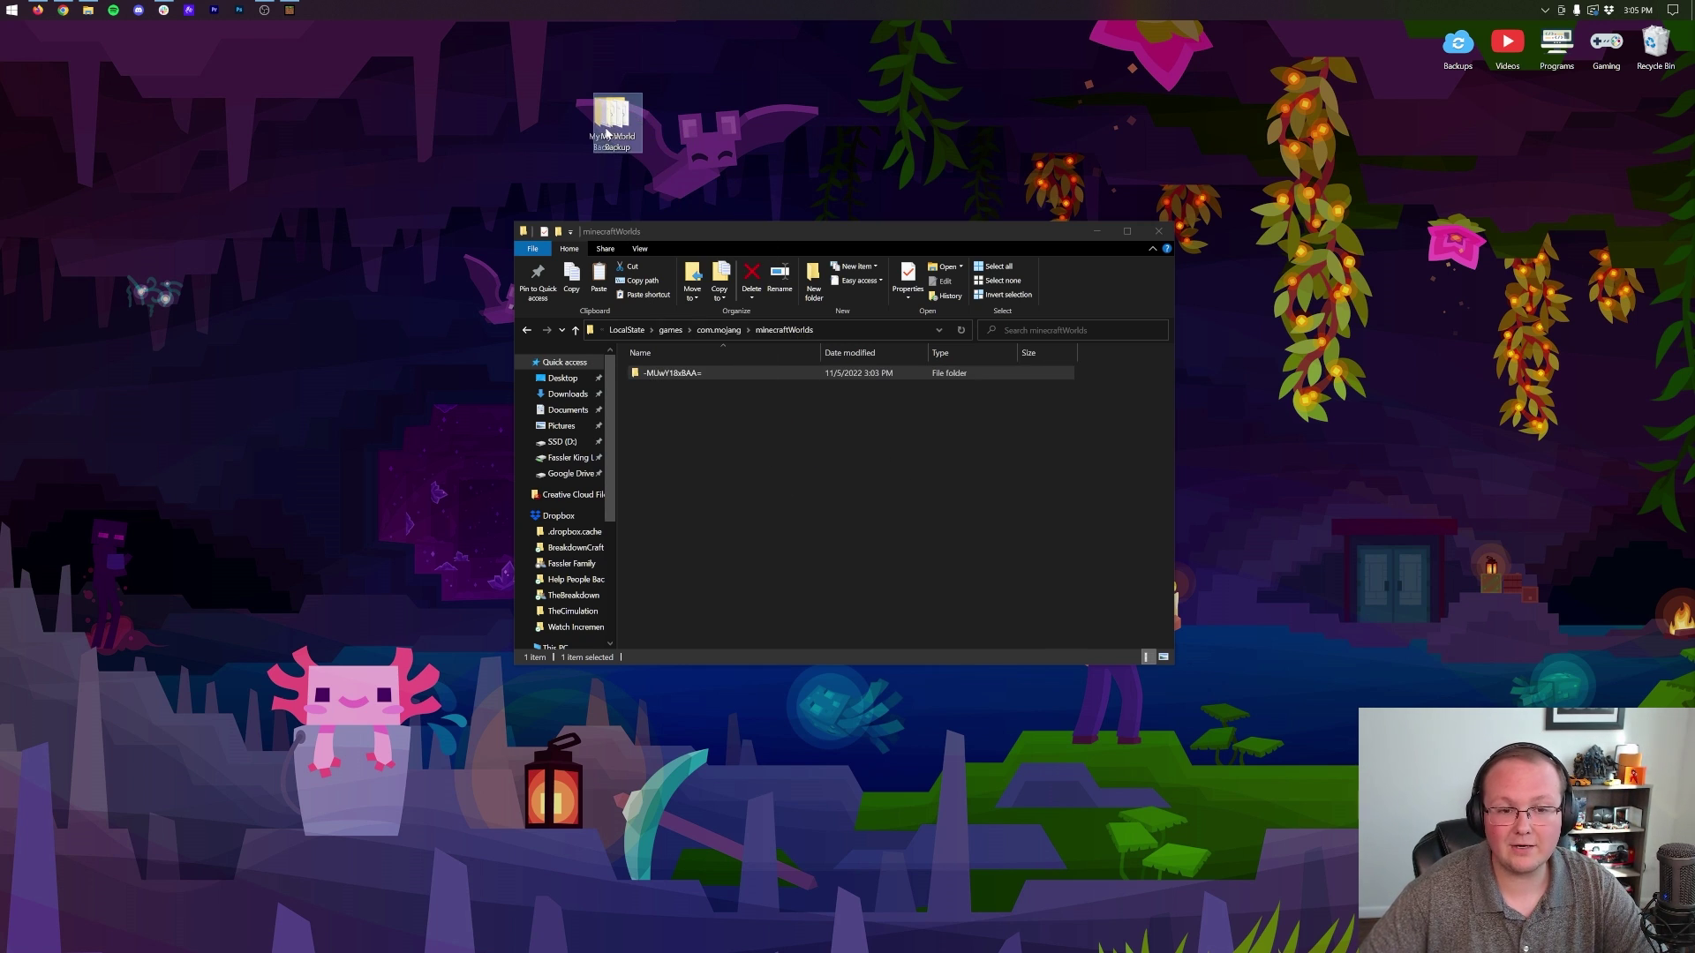
- Compare the -MUwY18xBAA= folder with the My World Backup copy, then close the backup window
{"action": "double_click", "coordinate": [697, 372]}
{"action": "double_click", "coordinate": [618, 124]}
{"action": "left_click_drag", "start_coordinate": [764, 250], "coordinate": [874, 571]}
{"action": "left_click_drag", "start_coordinate": [825, 874], "coordinate": [799, 712]}
{"action": "mouse_move", "coordinate": [774, 766]}
{"action": "left_mouse_down"}
{"action": "mouse_move", "coordinate": [662, 447]}
{"action": "mouse_move", "coordinate": [776, 746]}
{"action": "left_mouse_up"}
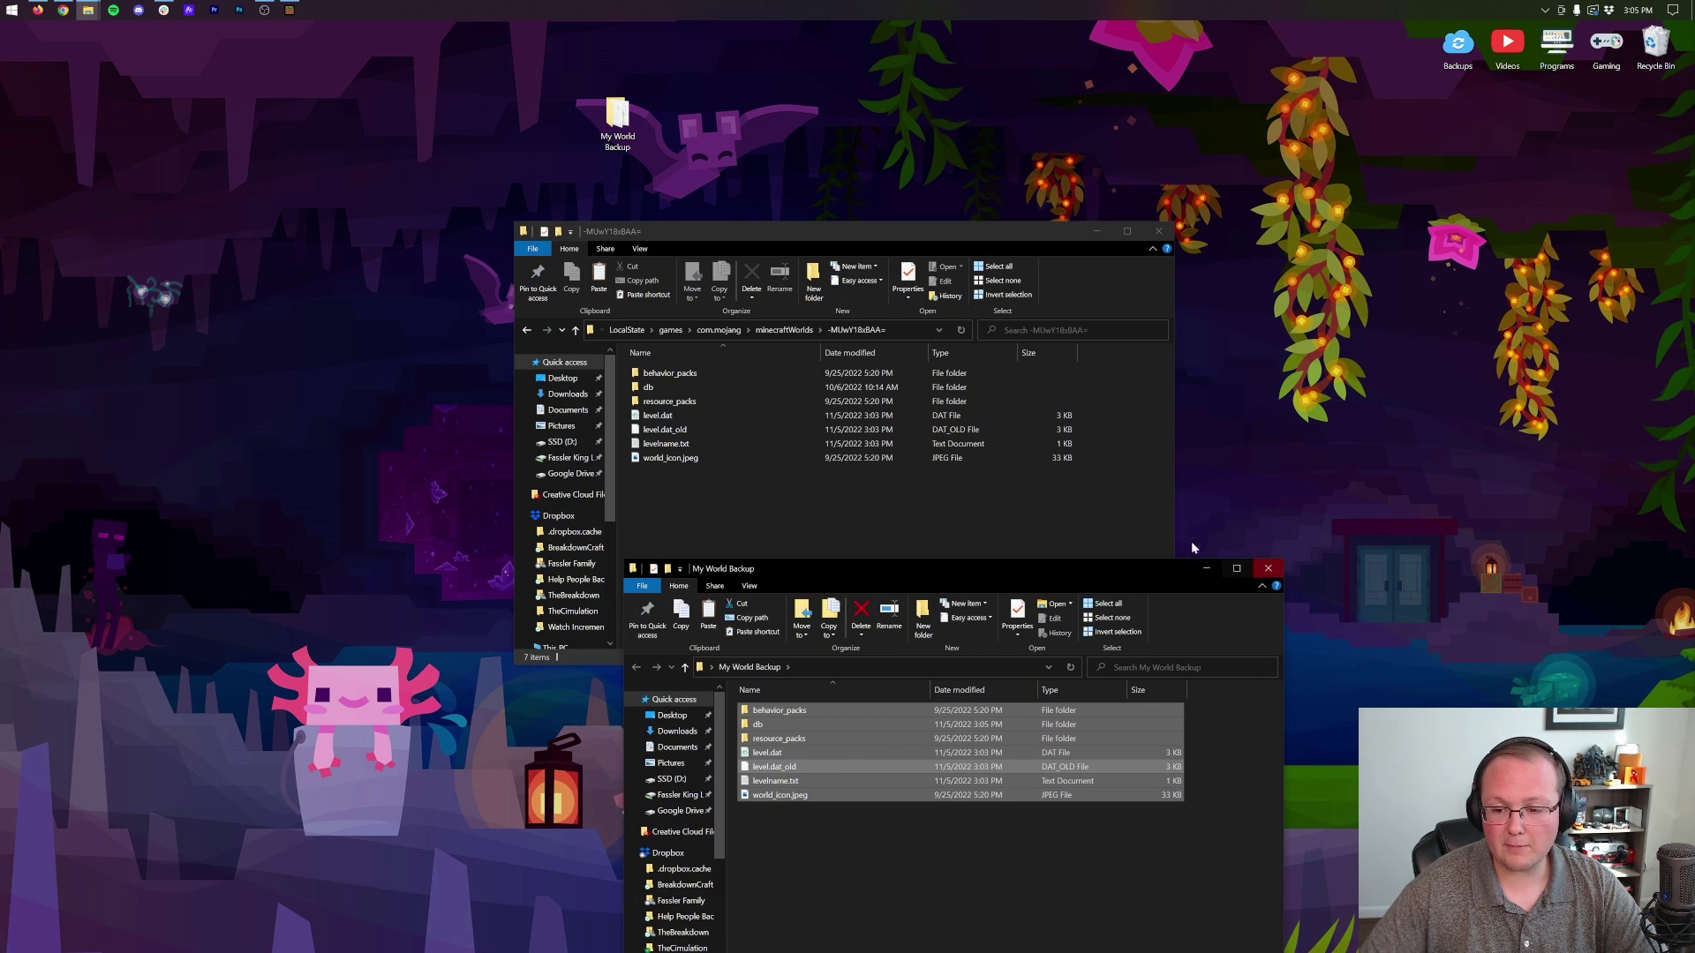
{"action": "left_click", "coordinate": [864, 335]}
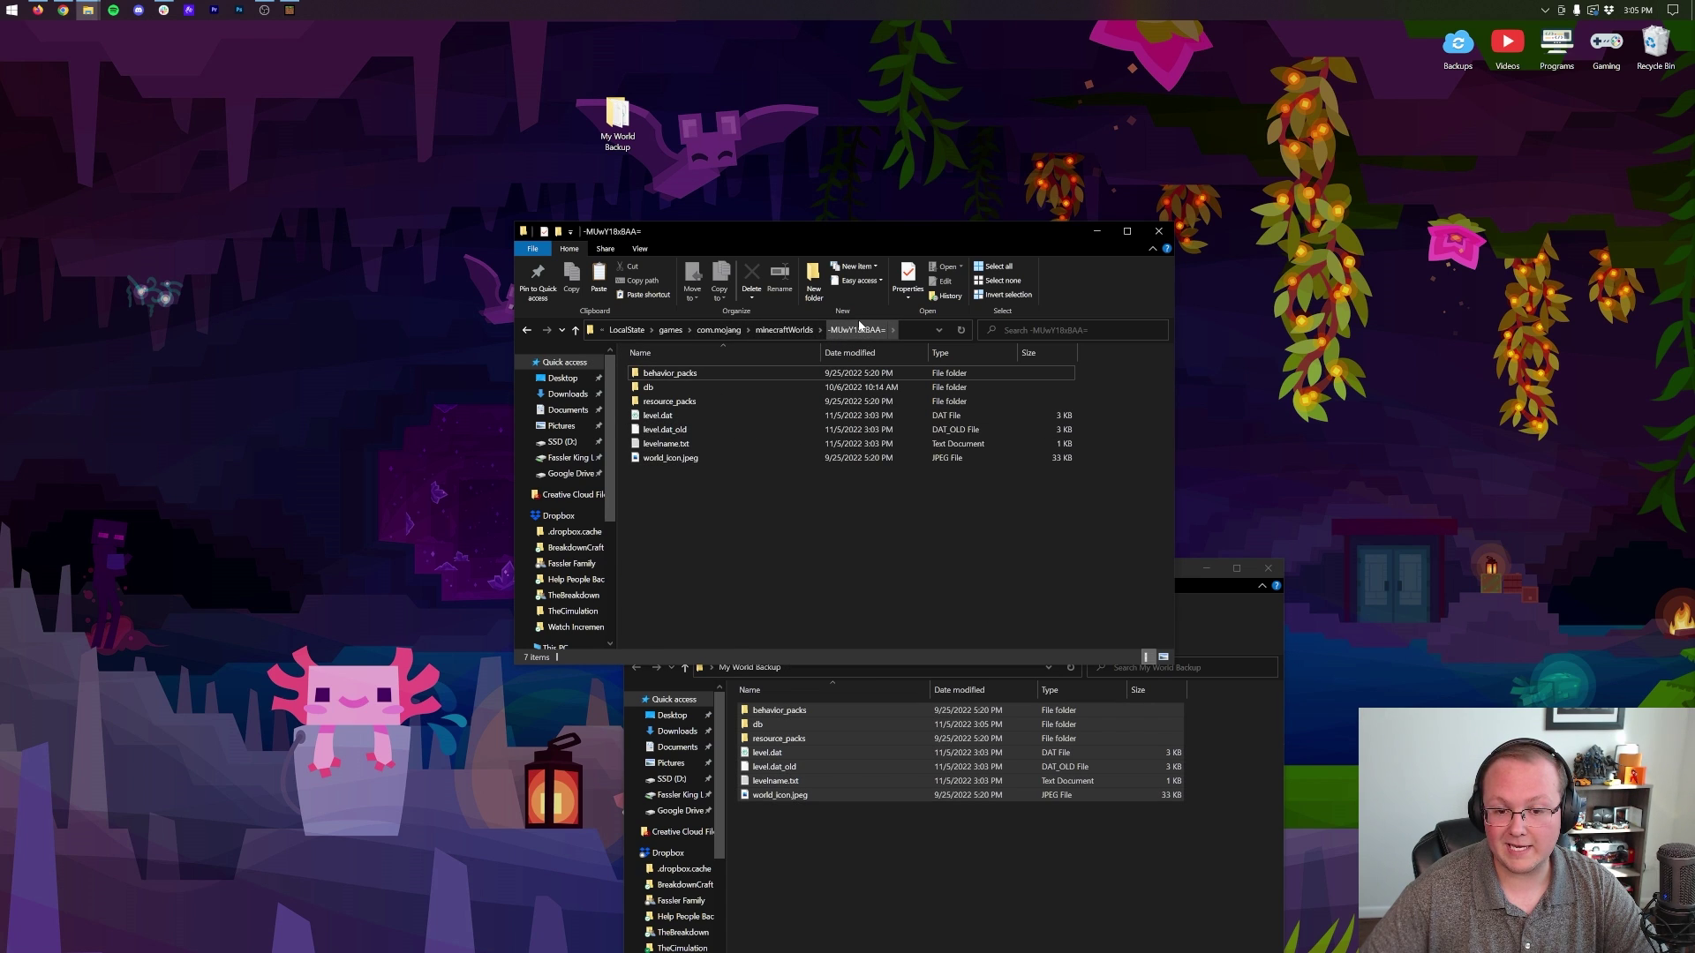
{"action": "left_click", "coordinate": [1269, 568]}
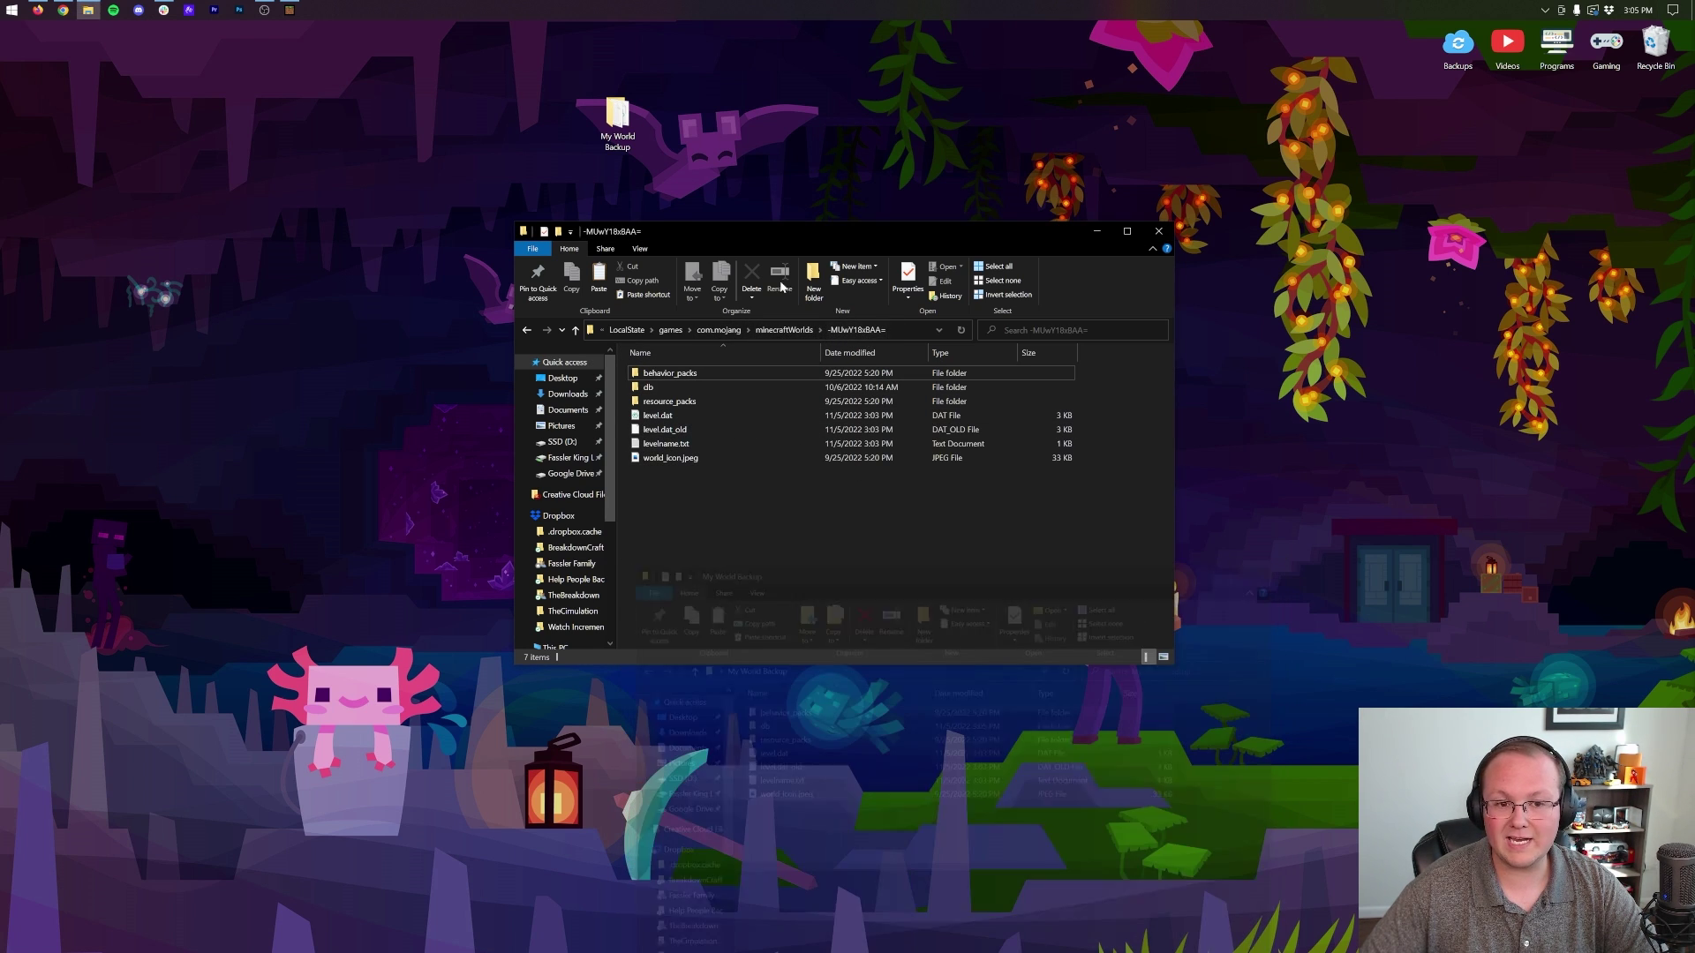
- Undo the rename, create a 'My World Backup' desktop folder, and move the world copy into it
{"action": "key", "text": "ctrl+z"}
{"action": "right_click", "coordinate": [719, 152]}
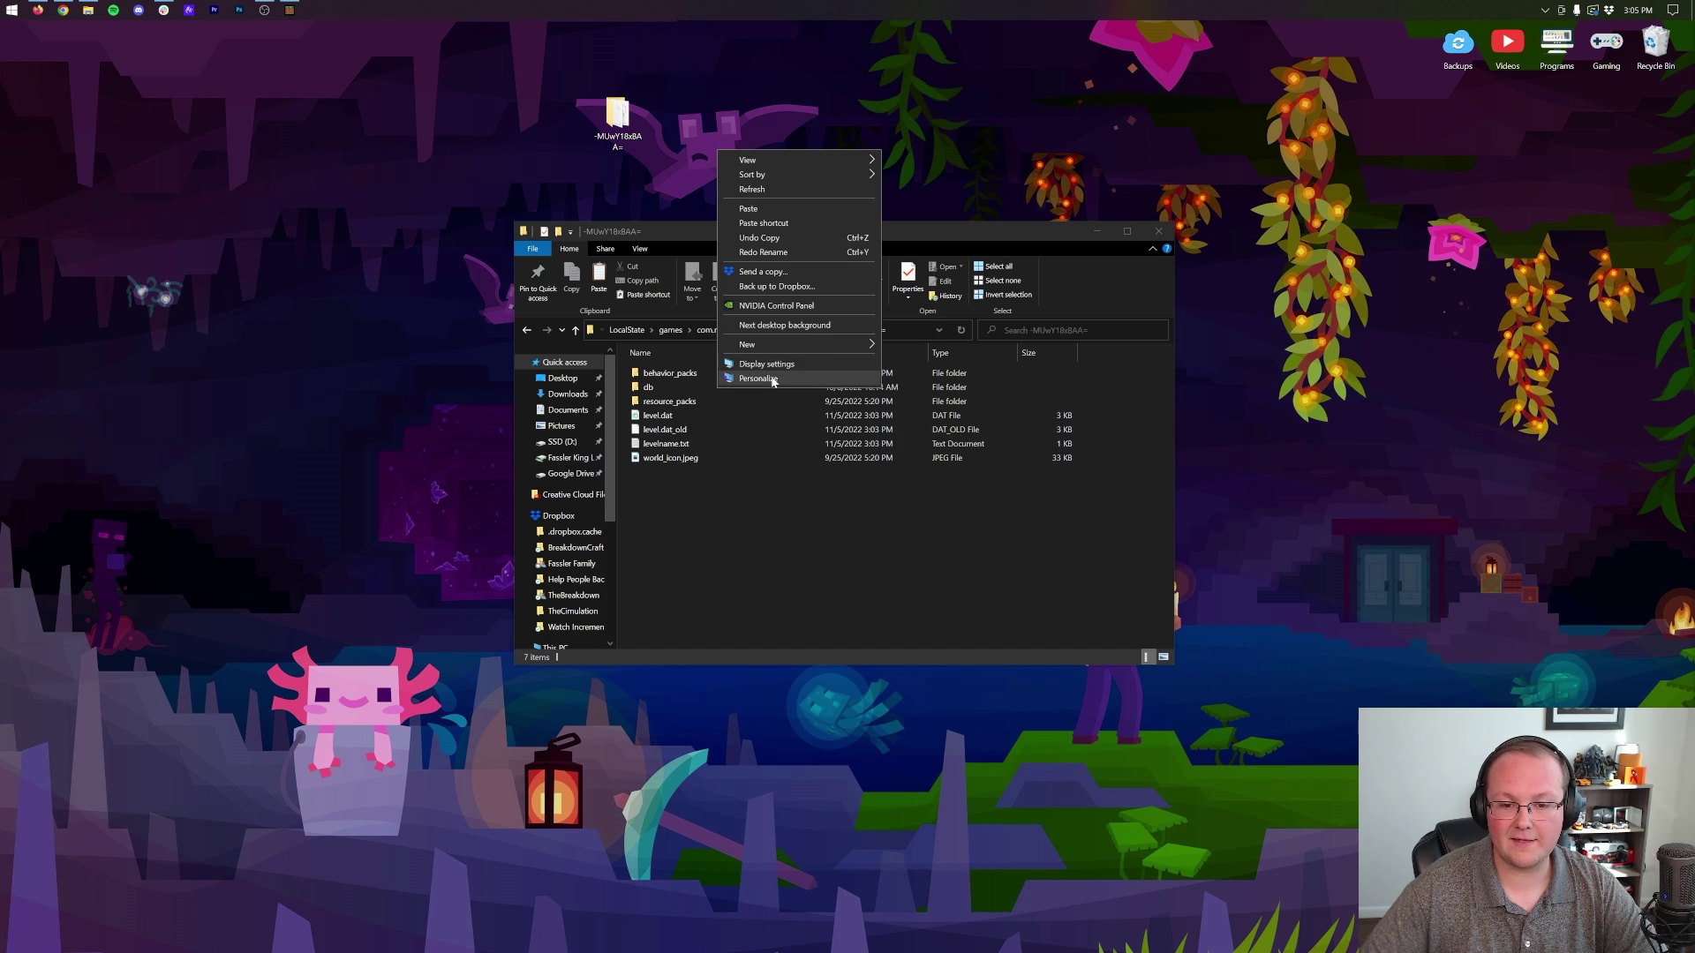
{"action": "mouse_move", "coordinate": [794, 344]}
{"action": "left_click", "coordinate": [933, 350]}
{"action": "type", "text": "My"}
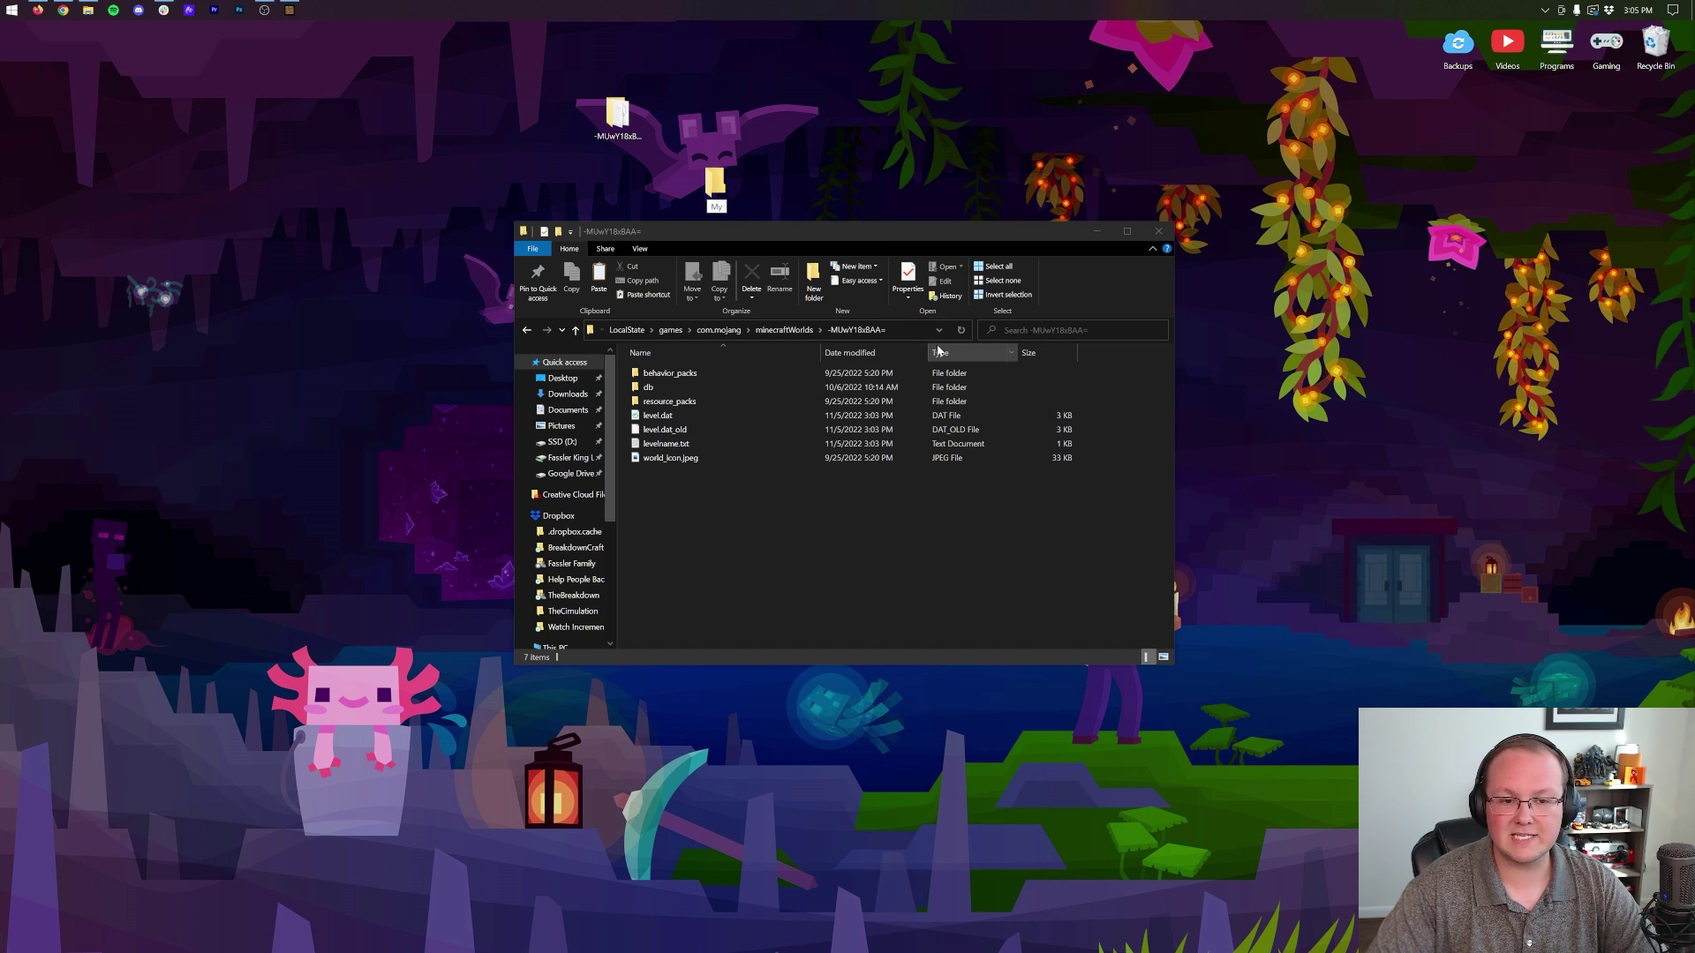
{"action": "type", "text": " World Backup"}
{"action": "key", "text": "Return"}
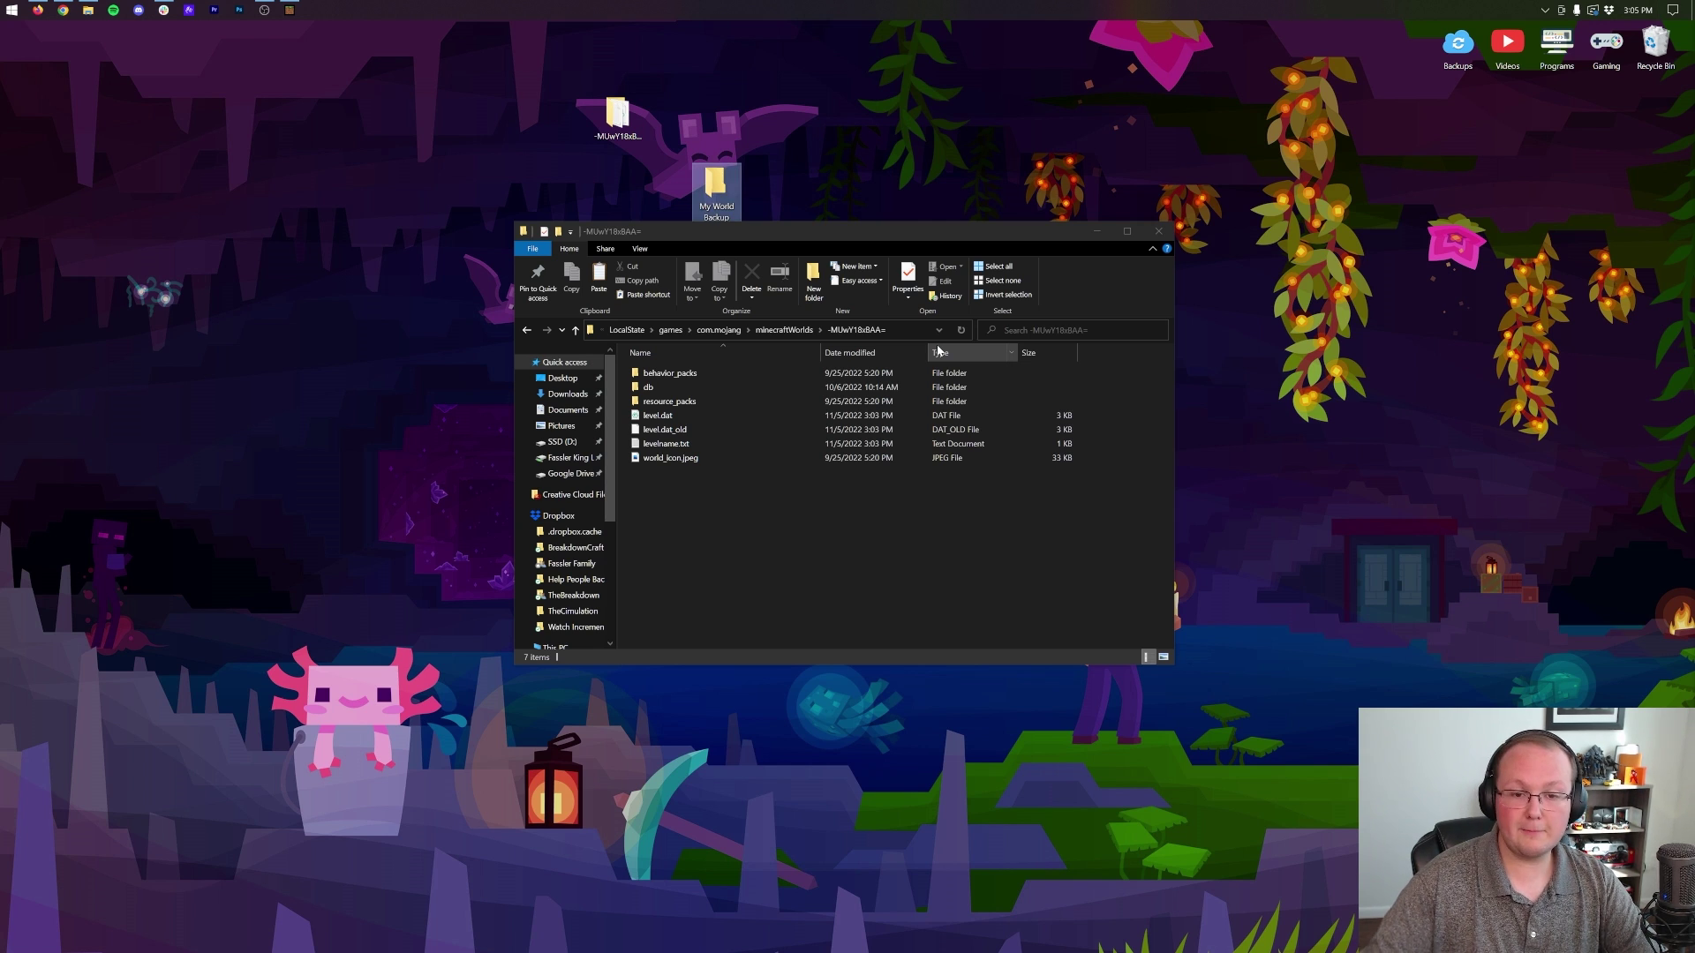
{"action": "left_click_drag", "start_coordinate": [617, 113], "coordinate": [716, 192]}
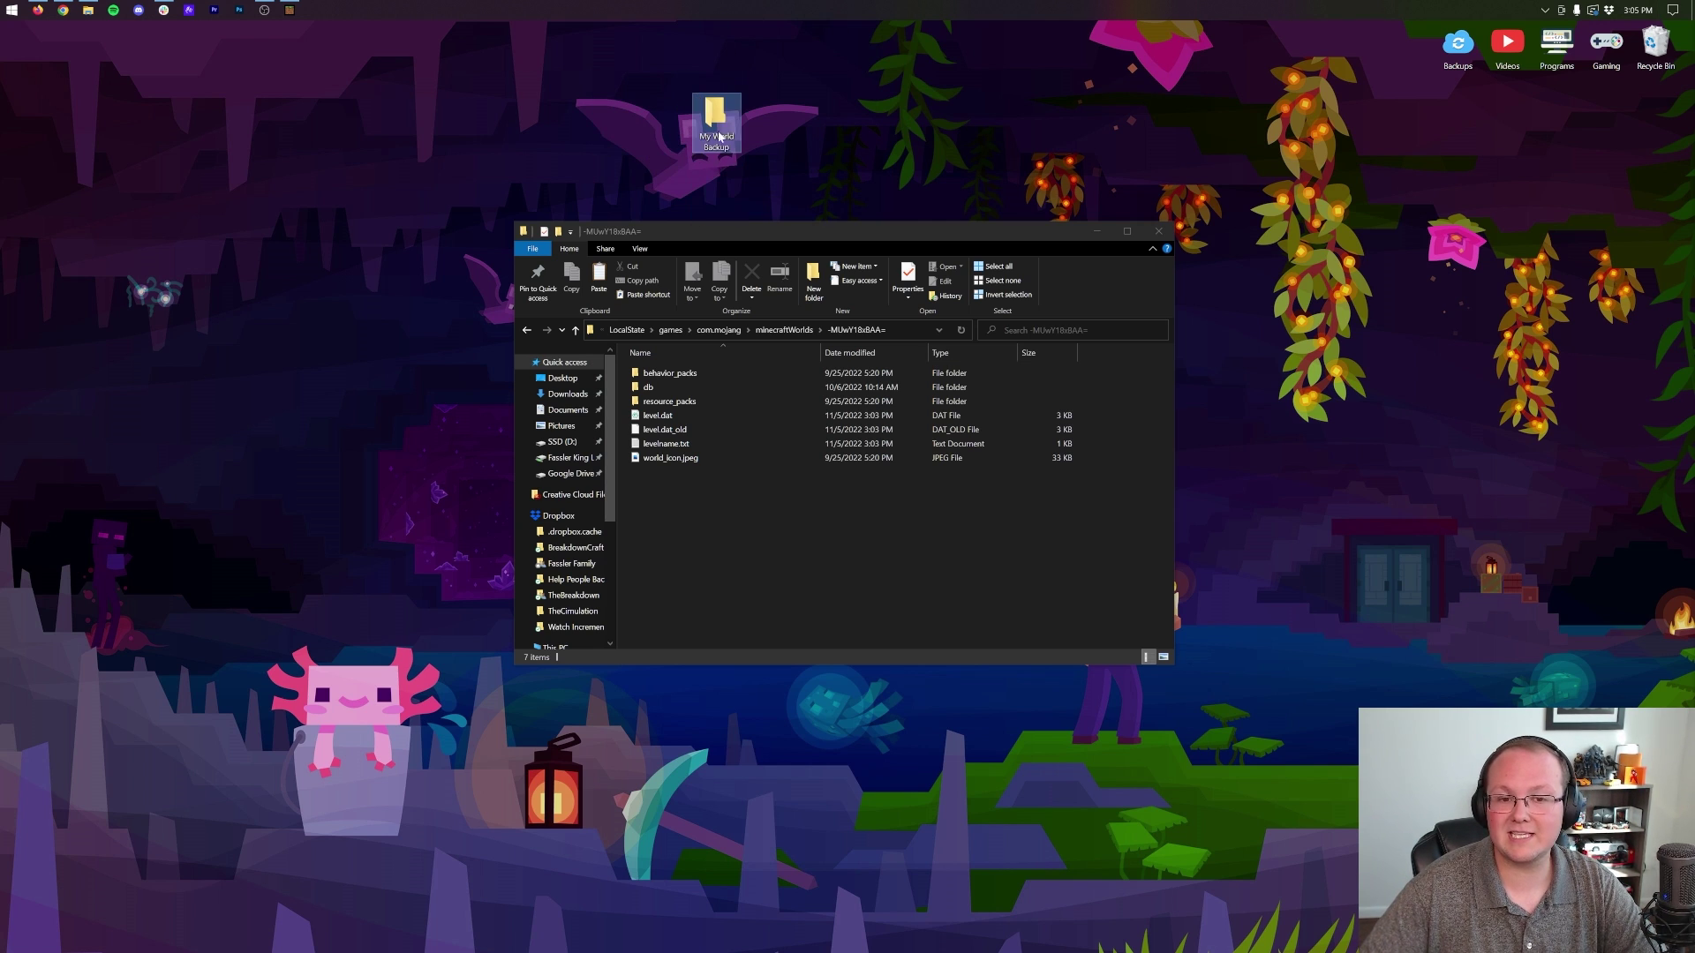
{"action": "double_click", "coordinate": [726, 401]}
- Check the resource_packs and behavior_packs folders, then close the world folder window
{"action": "left_click", "coordinate": [770, 331]}
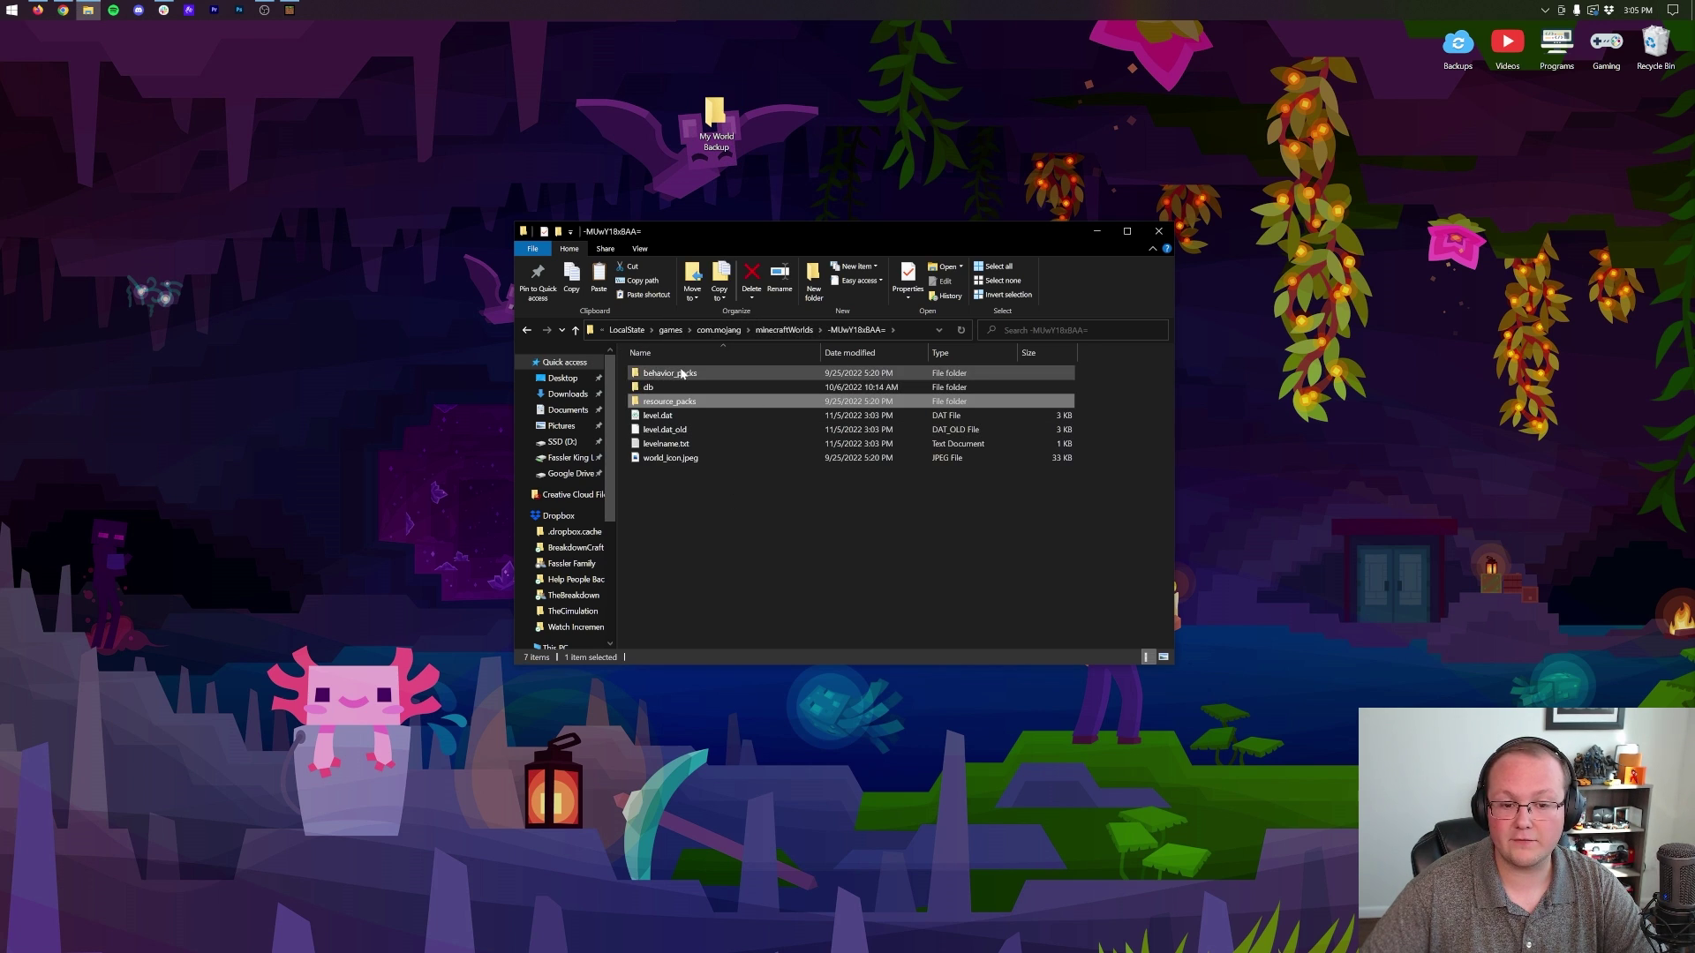
{"action": "double_click", "coordinate": [679, 369]}
{"action": "left_click", "coordinate": [790, 334]}
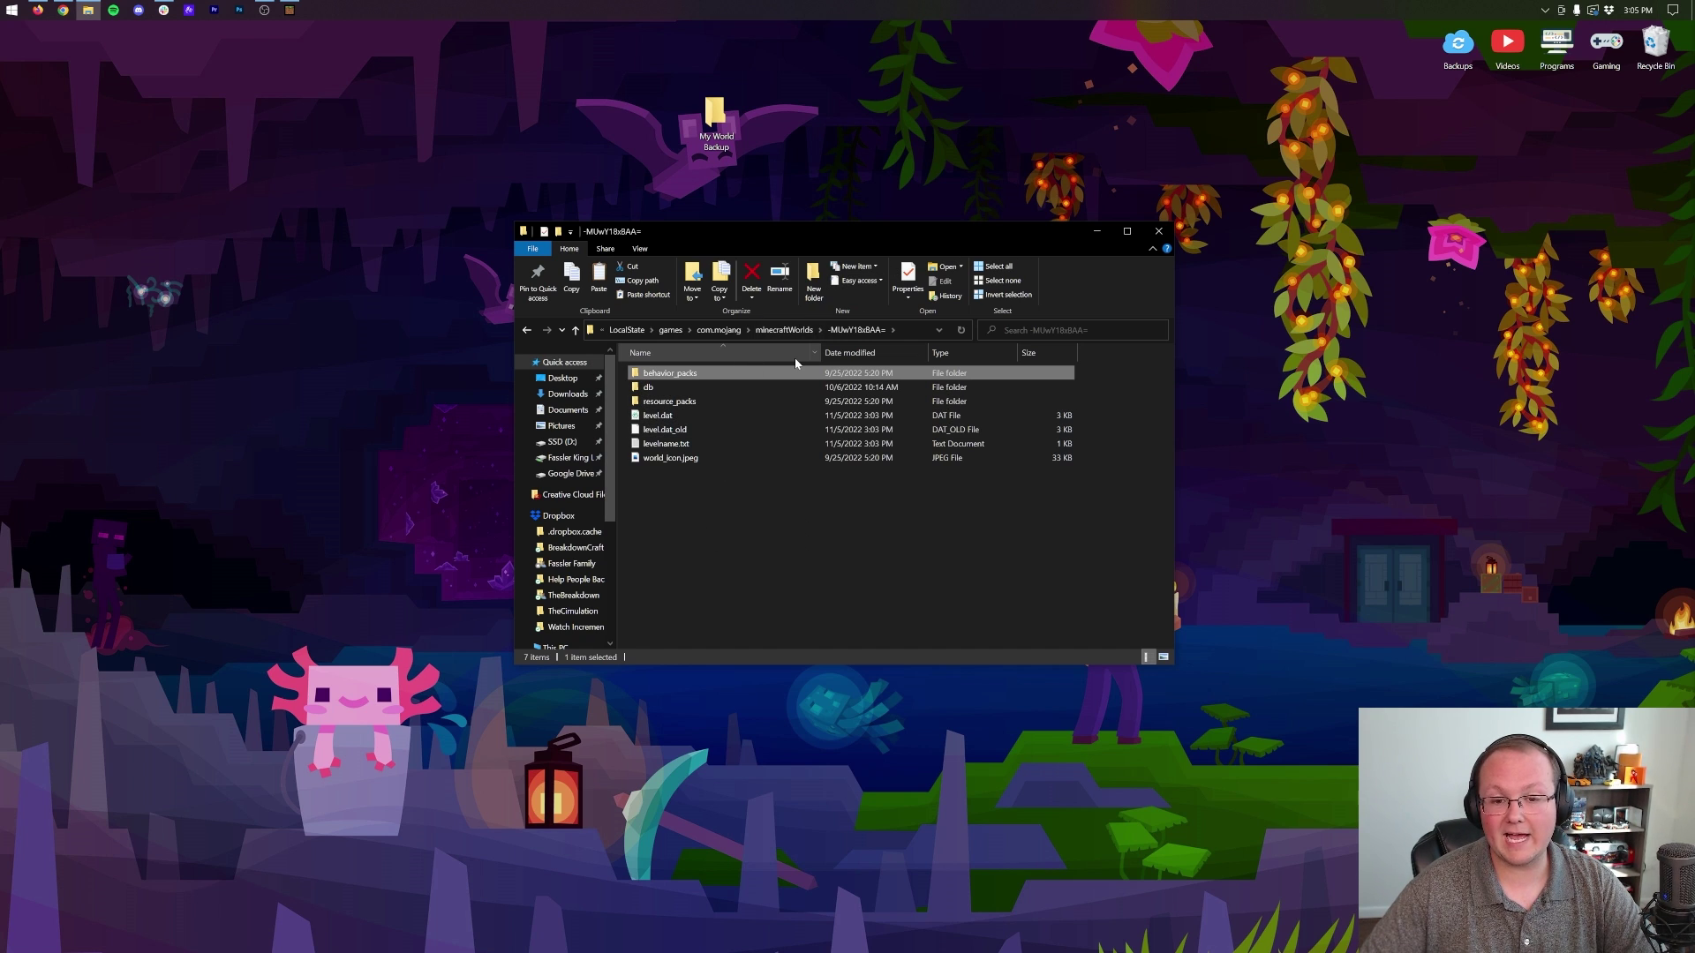
{"action": "left_click", "coordinate": [1159, 232]}
- Reposition My World Backup on the desktop and reopen Minecraft to its main menu
{"action": "left_click_drag", "start_coordinate": [715, 119], "coordinate": [812, 201]}
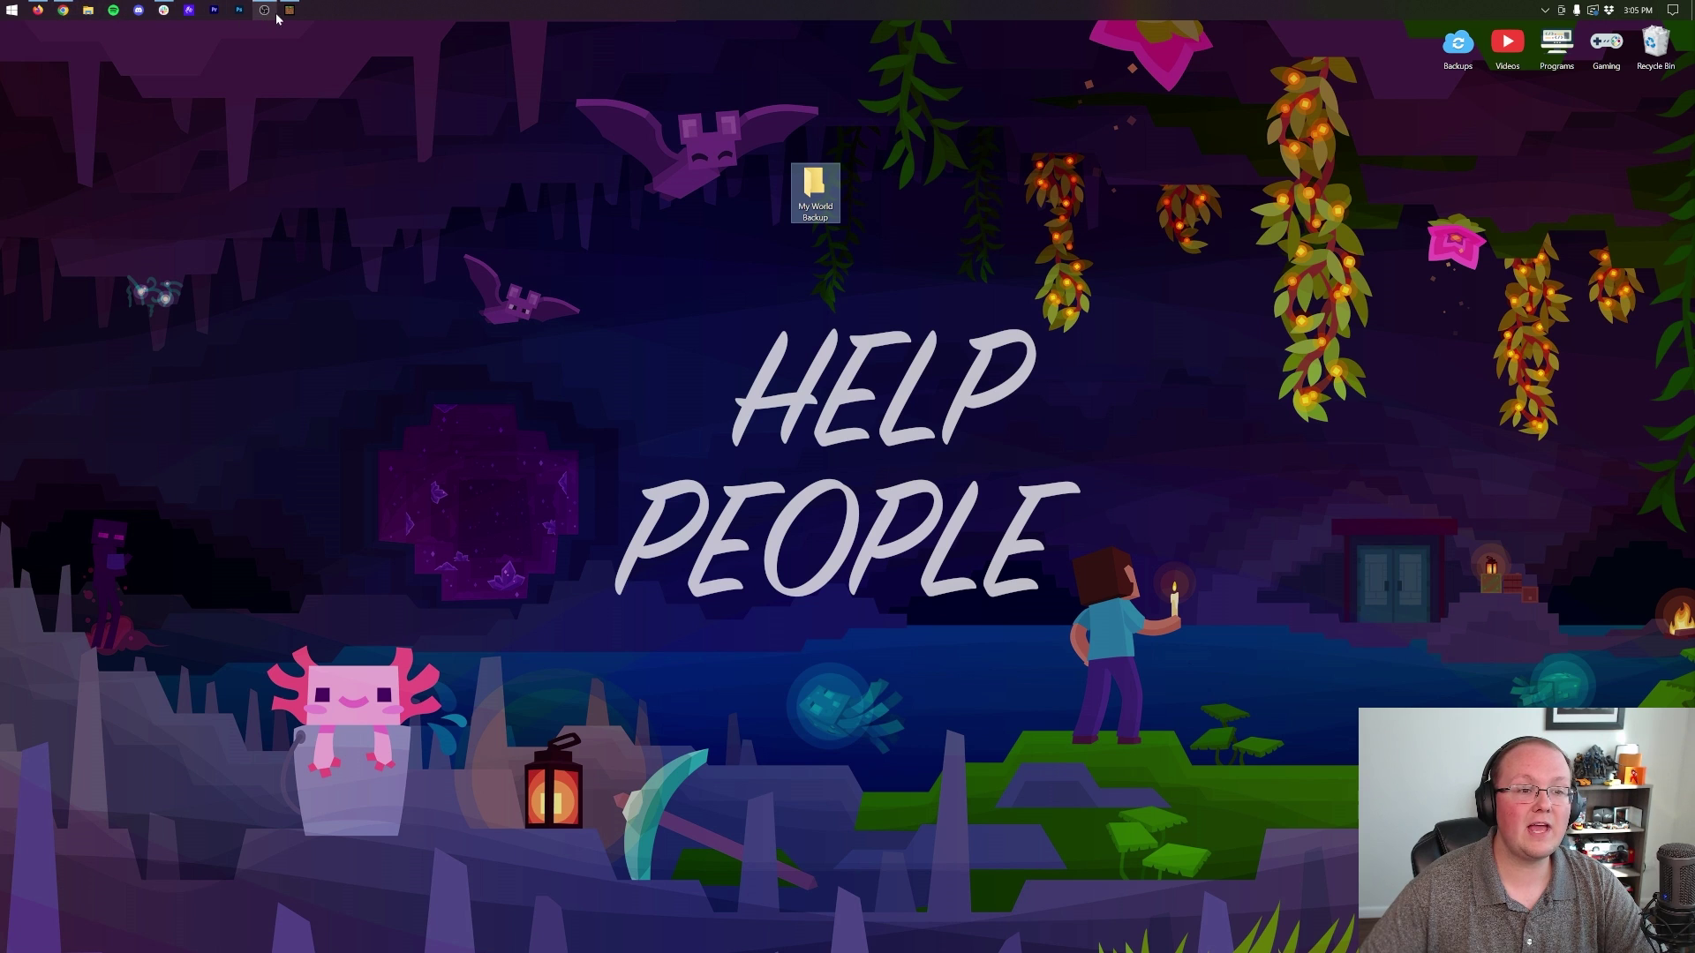
{"action": "left_click", "coordinate": [289, 9]}
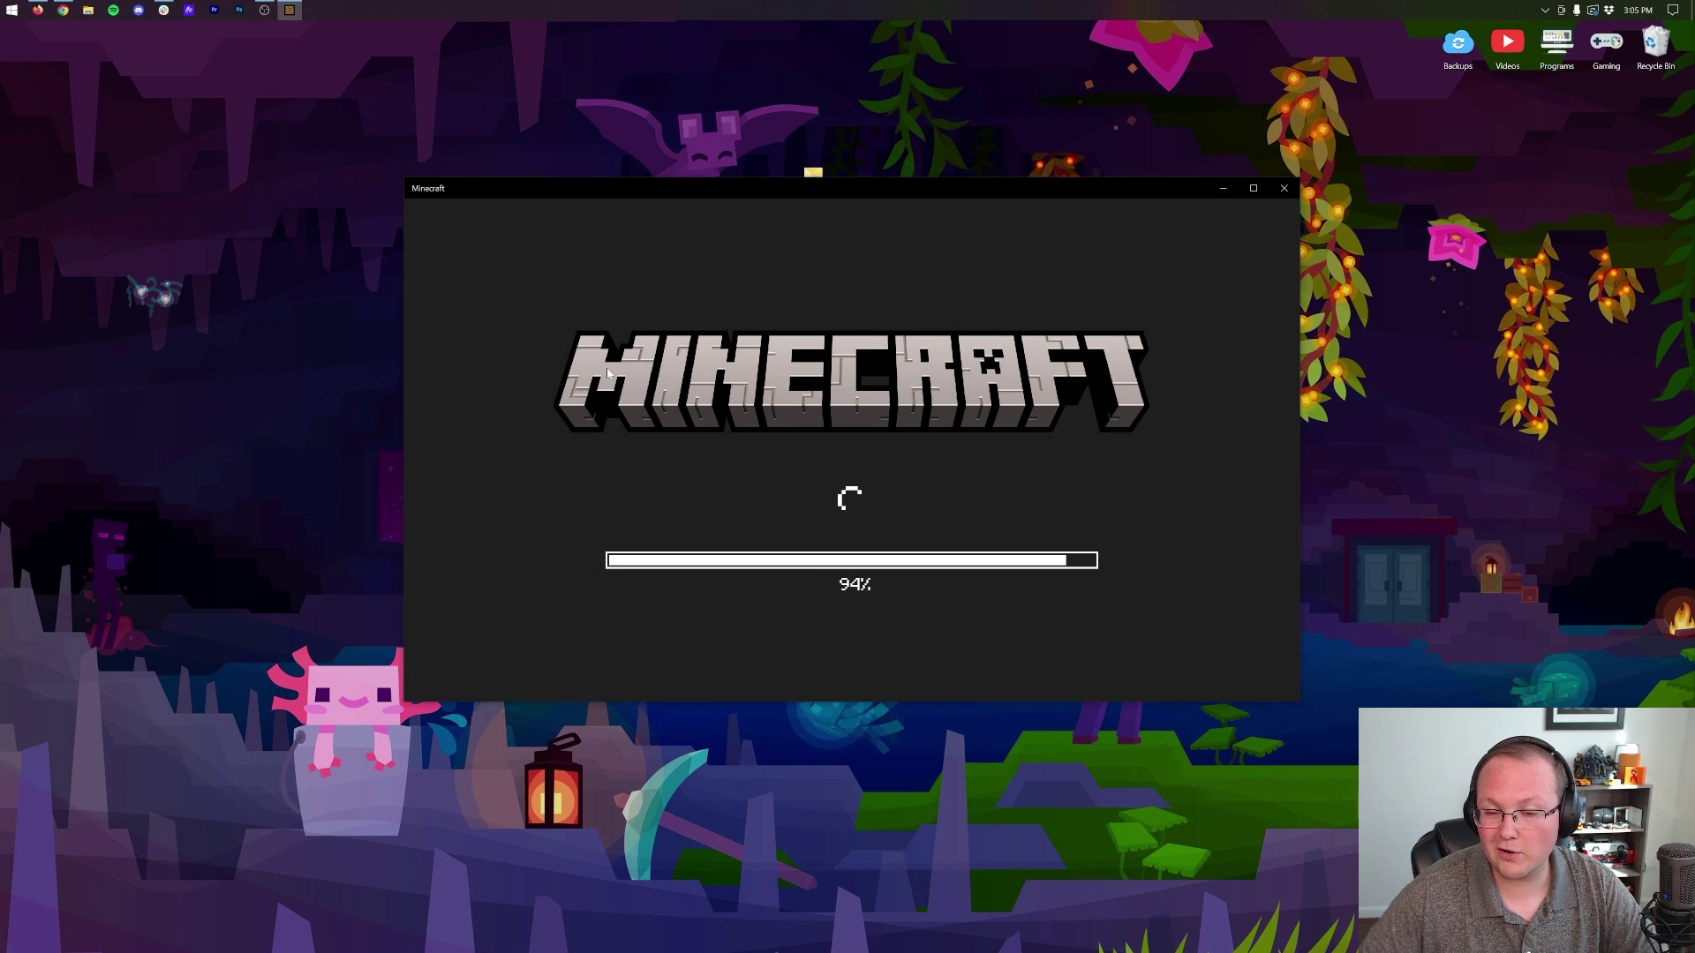
{"action": "key", "text": "Escape"}
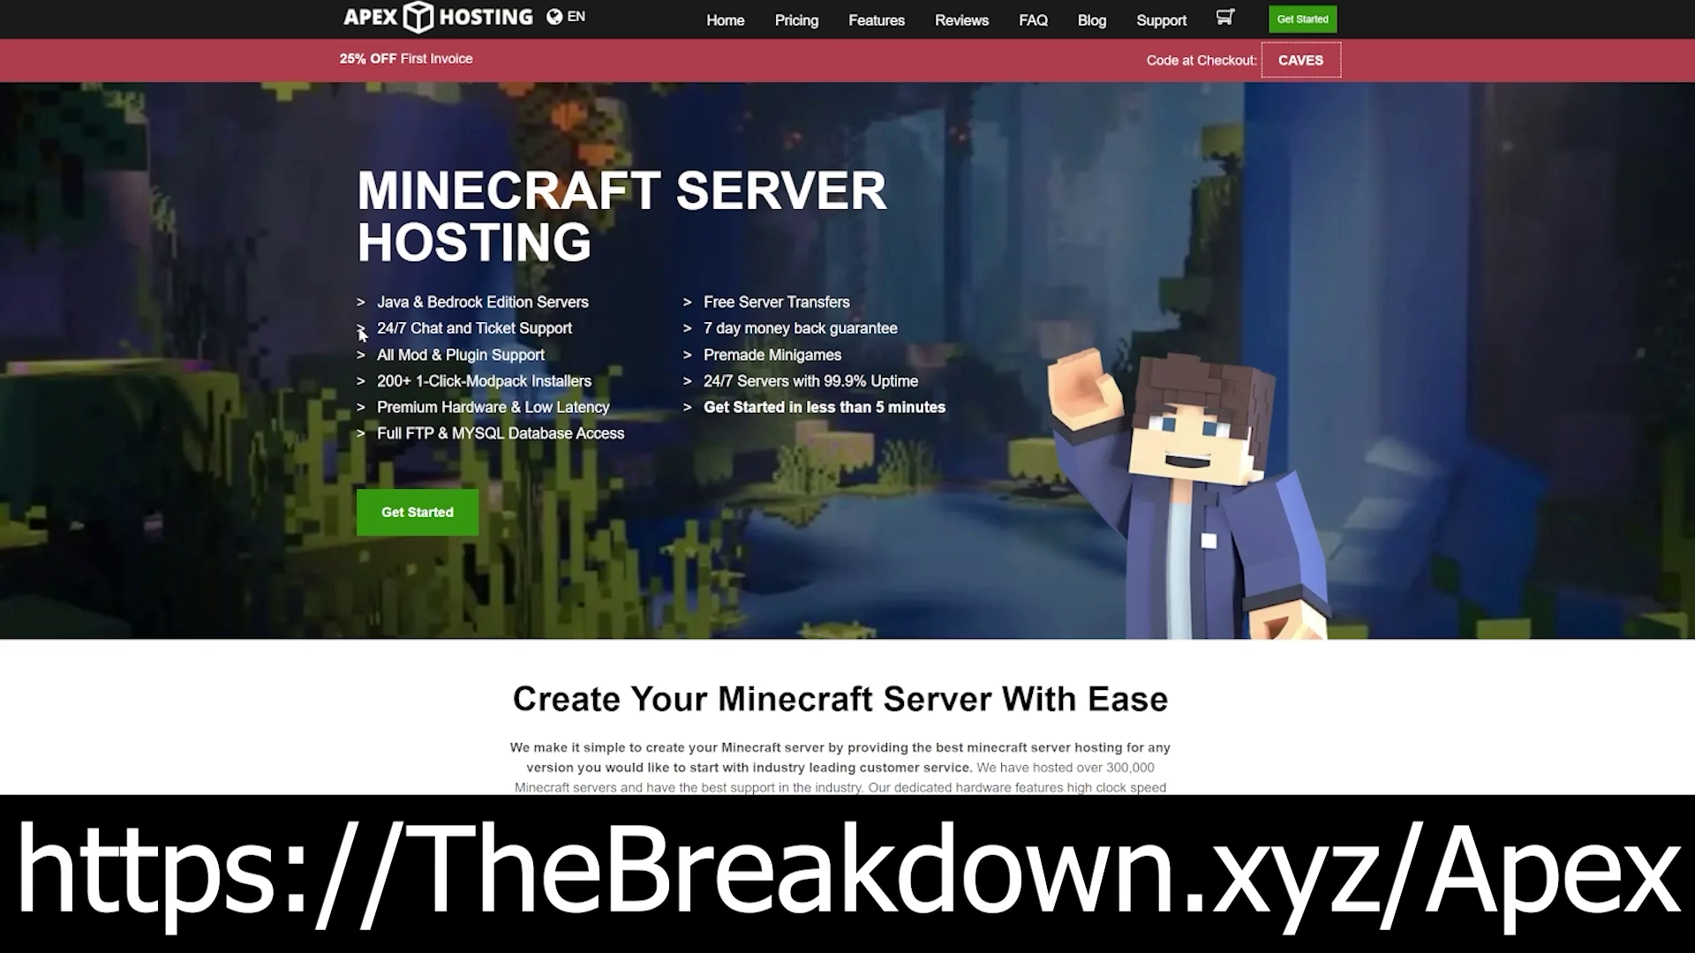
{"action": "left_click_drag", "start_coordinate": [376, 336], "coordinate": [610, 407]}
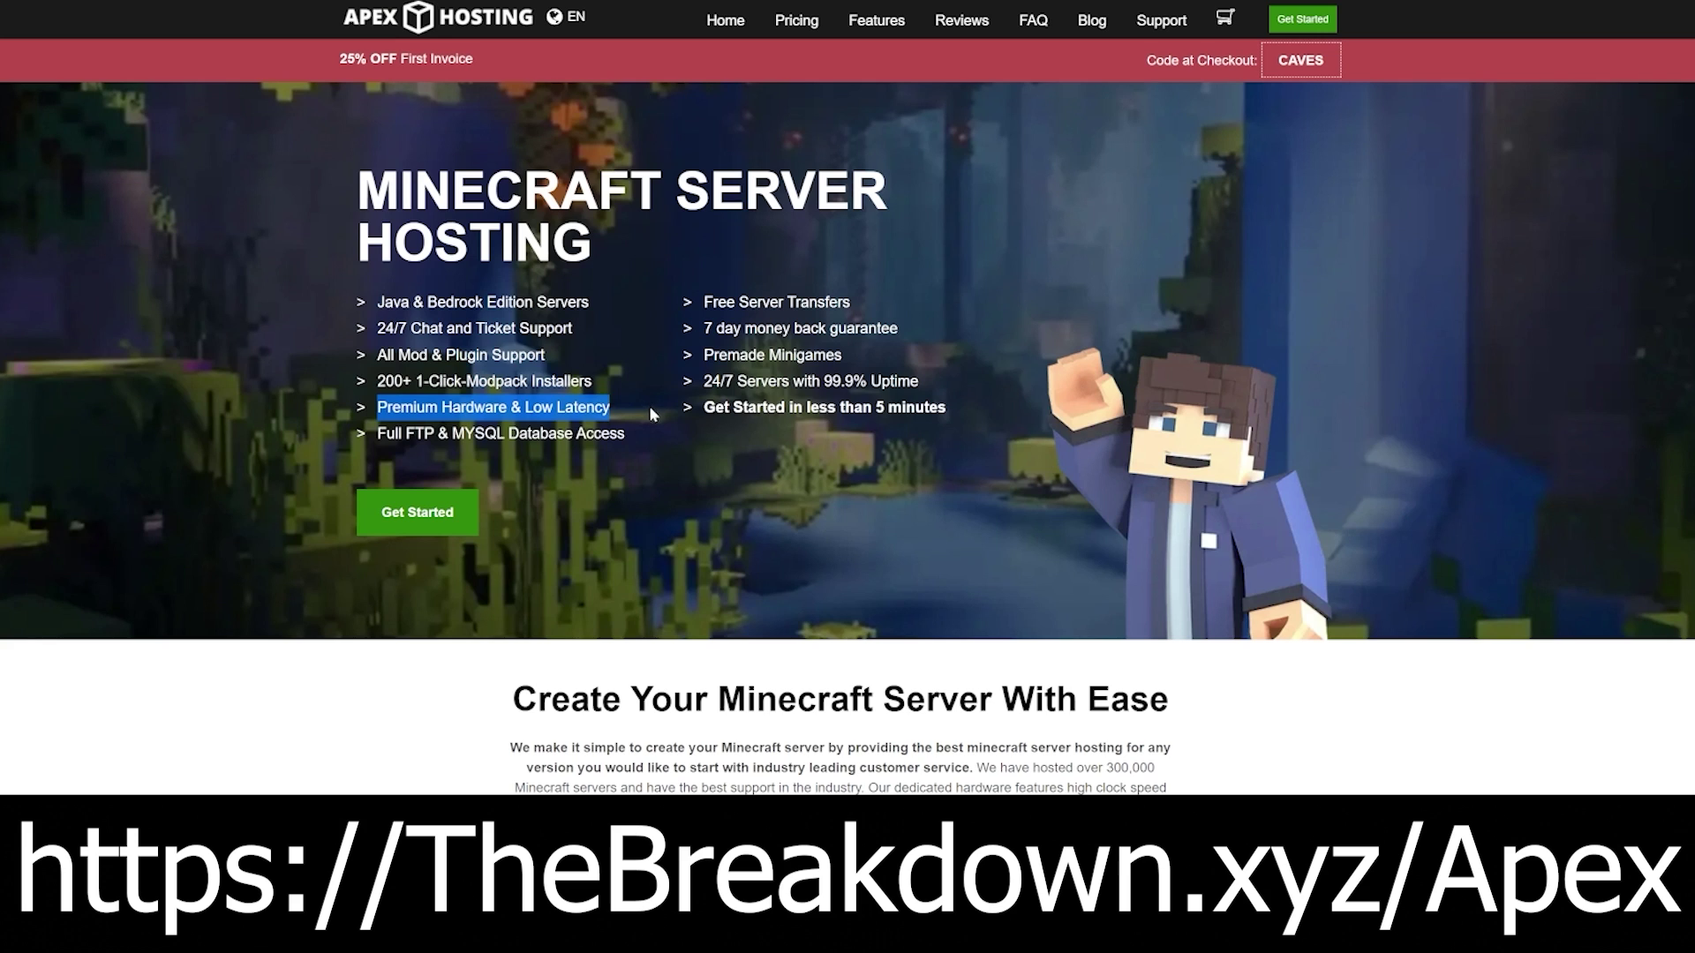
{"action": "left_click_drag", "start_coordinate": [703, 407], "coordinate": [834, 407]}
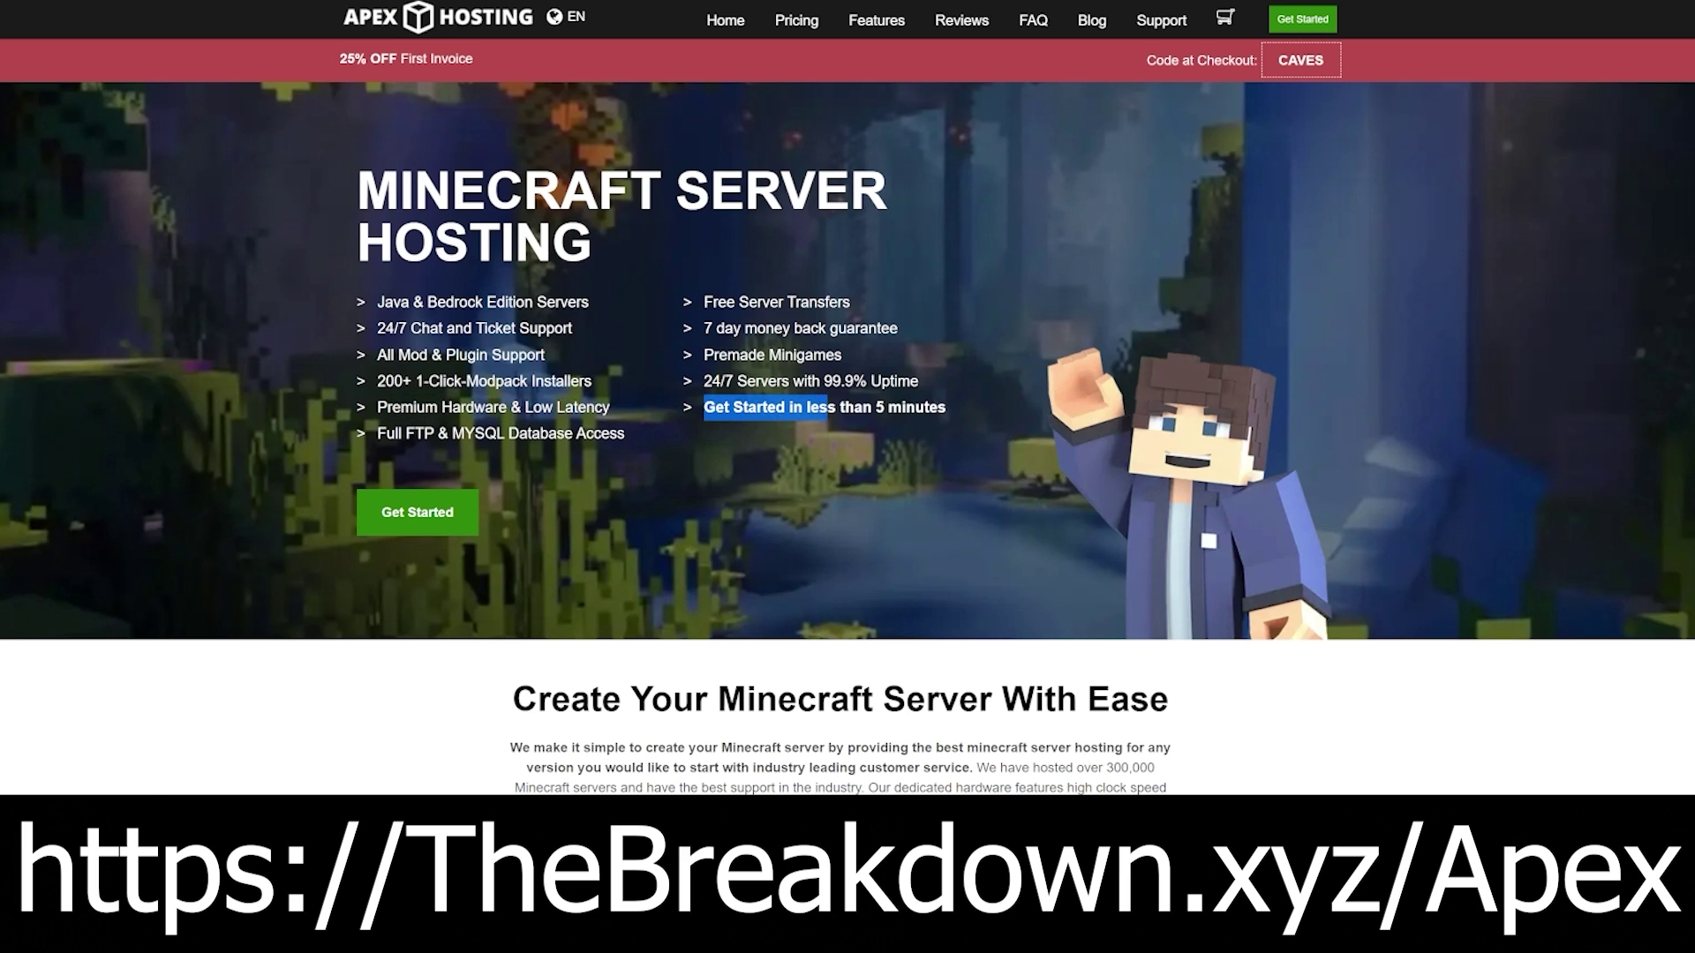